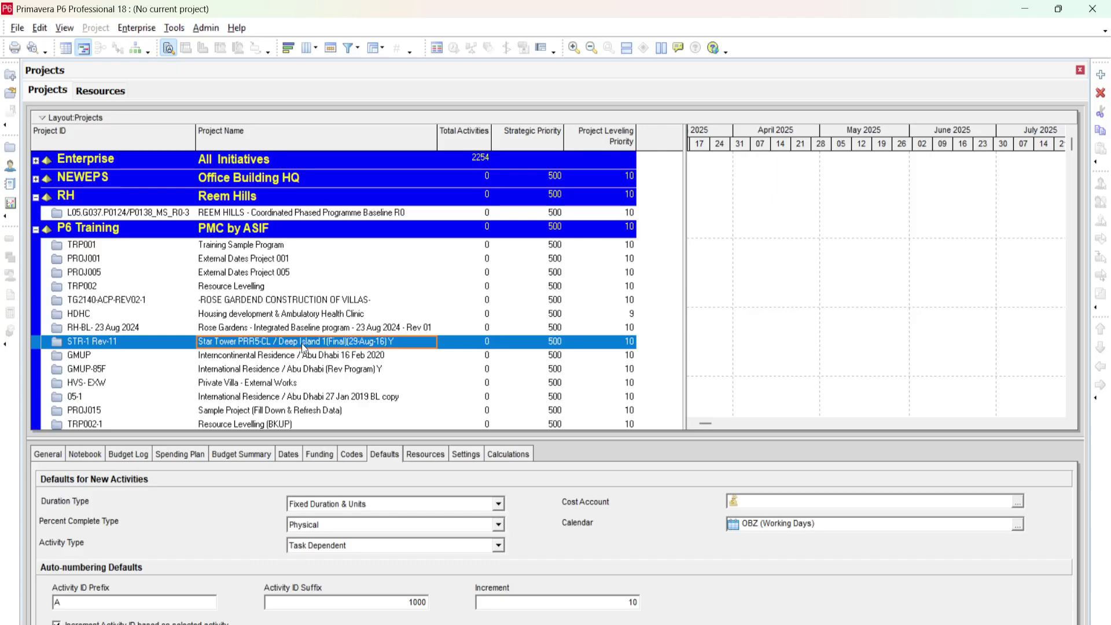
Step: Open the STR-1 Rev-11 project and profile Aluminum Technician and Concrete Mason usage
right_click(312, 342)
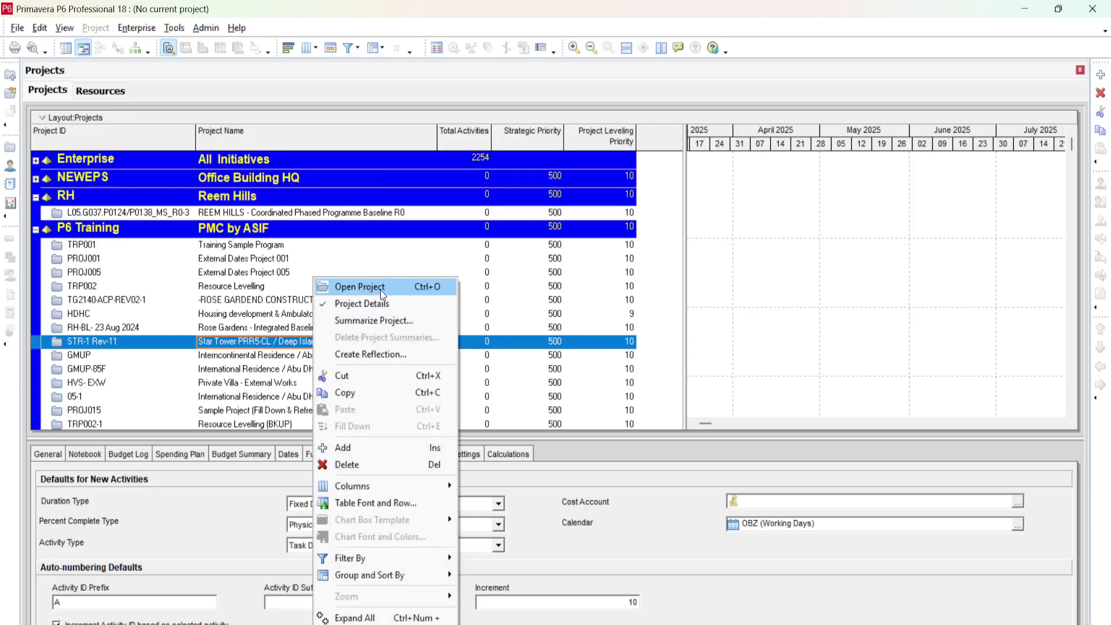
click(380, 290)
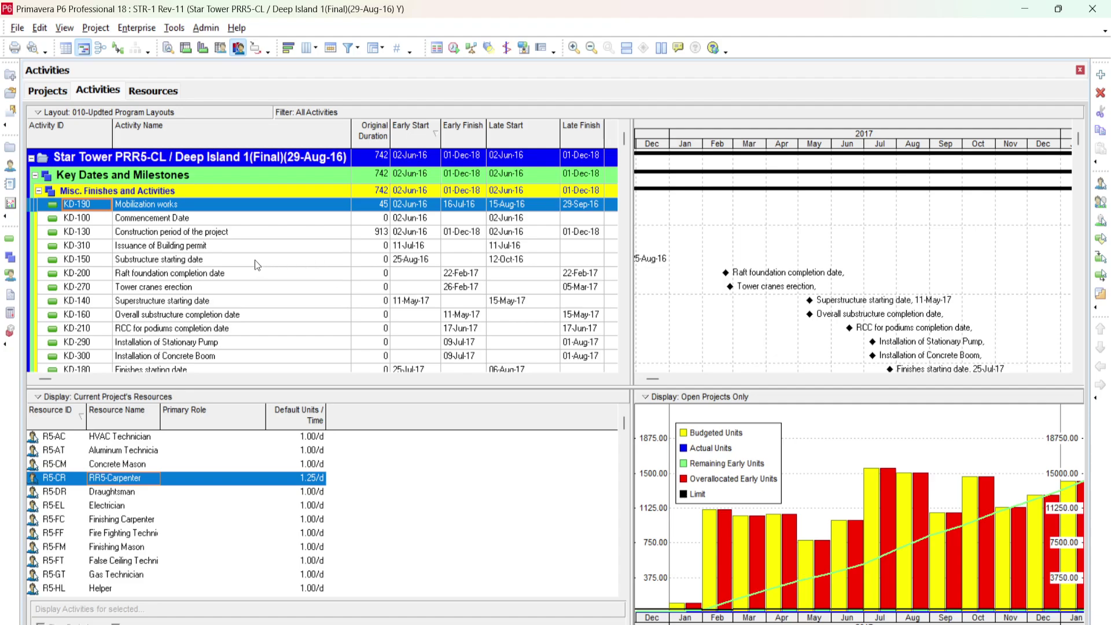
click(255, 259)
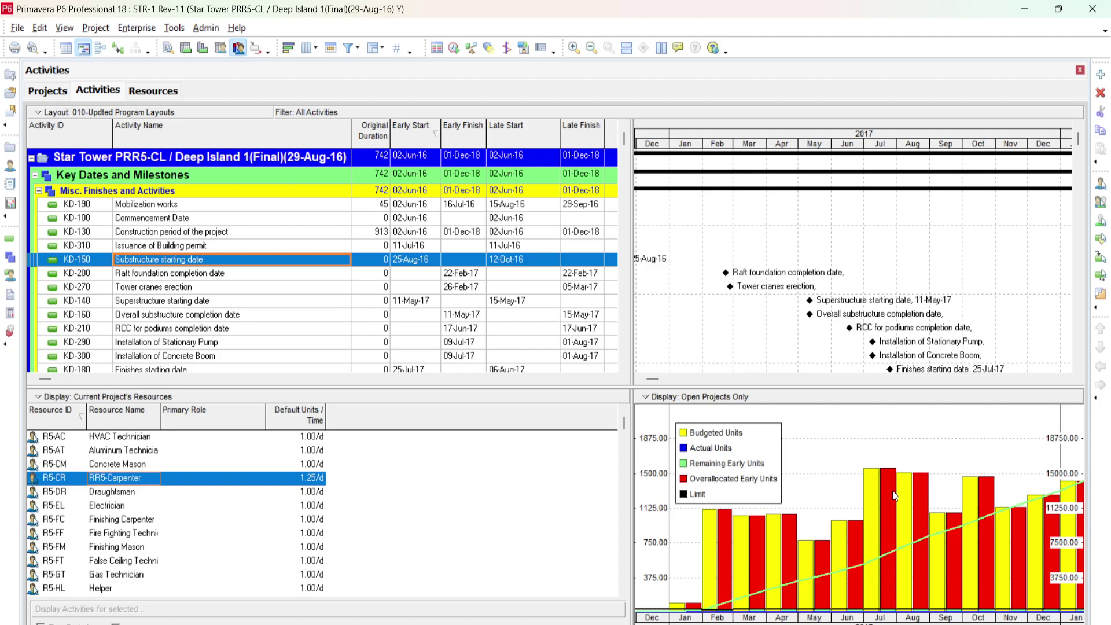
click(126, 455)
click(126, 468)
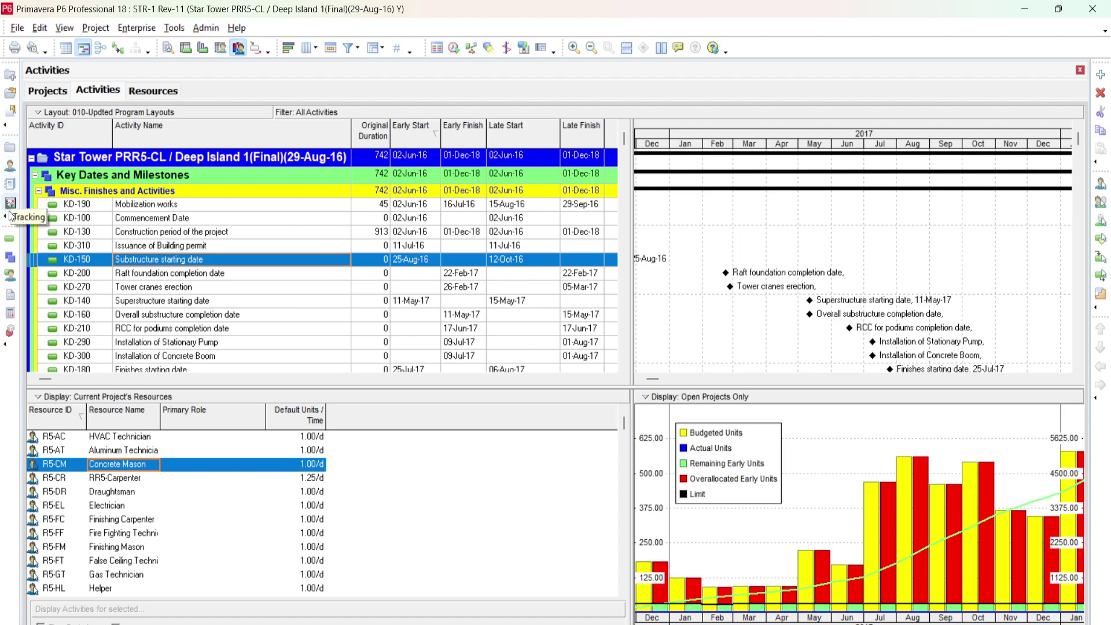
Step: Switch to the Resources window and bring up the Display > Filter By choices
click(10, 167)
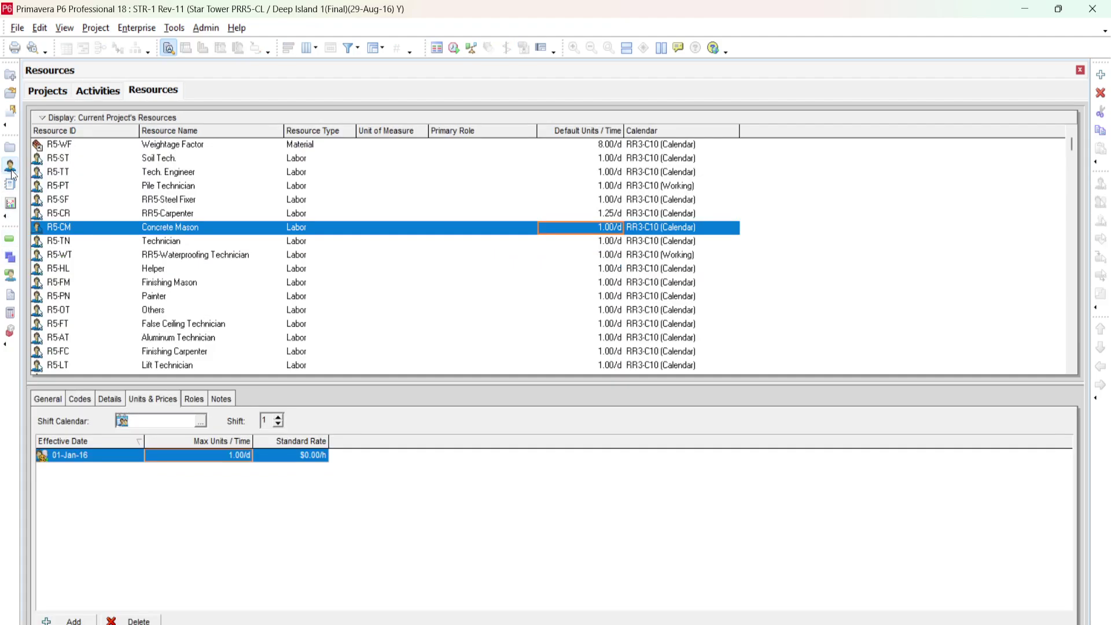
scroll(208, 301, down, 3)
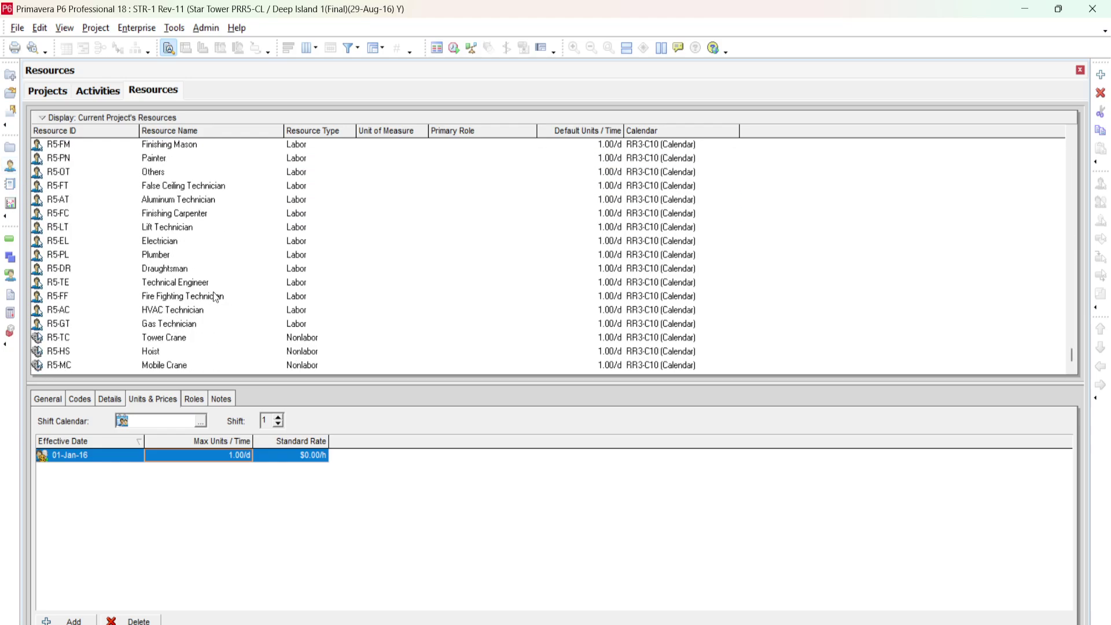
scroll(213, 295, up, 3)
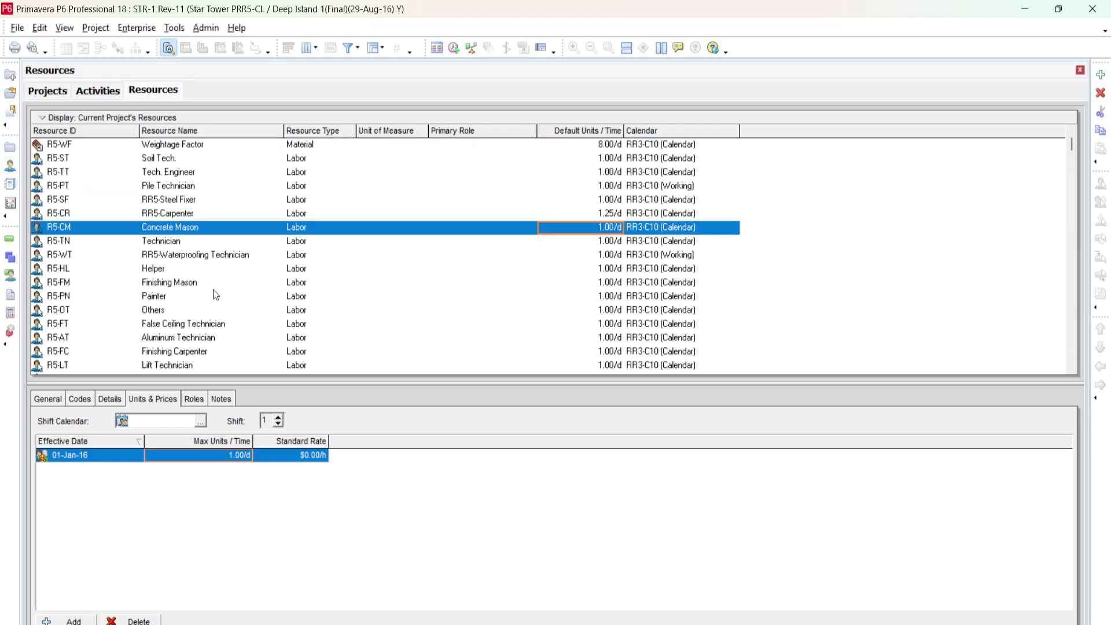
click(48, 119)
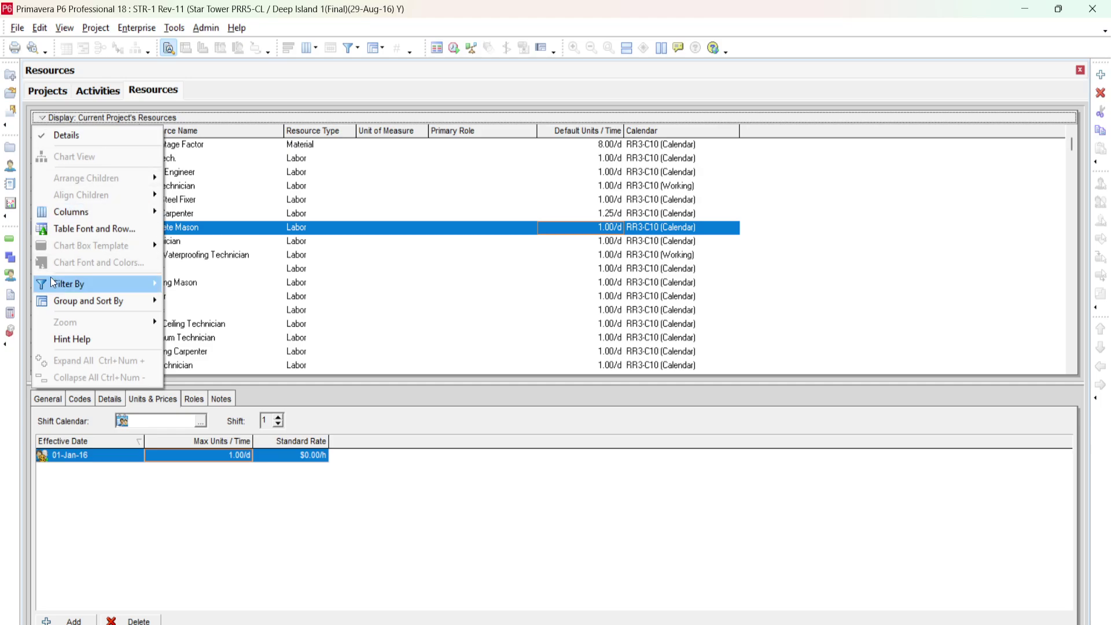
mouse_move(54, 284)
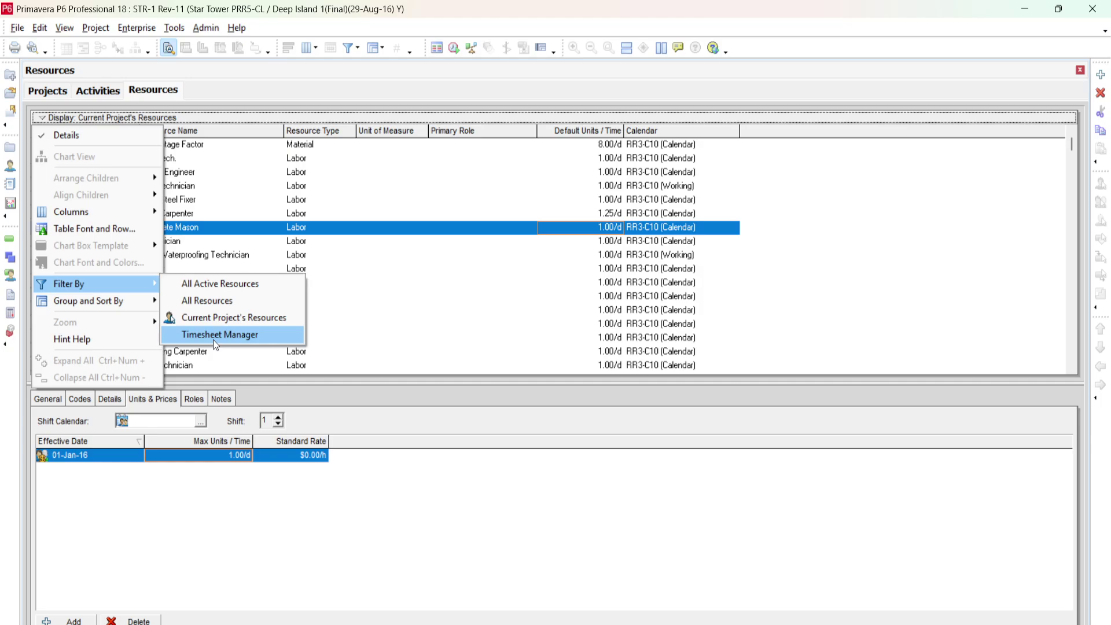
Step: Filter the list to All Resources and collapse the tree to top-level groups
click(217, 302)
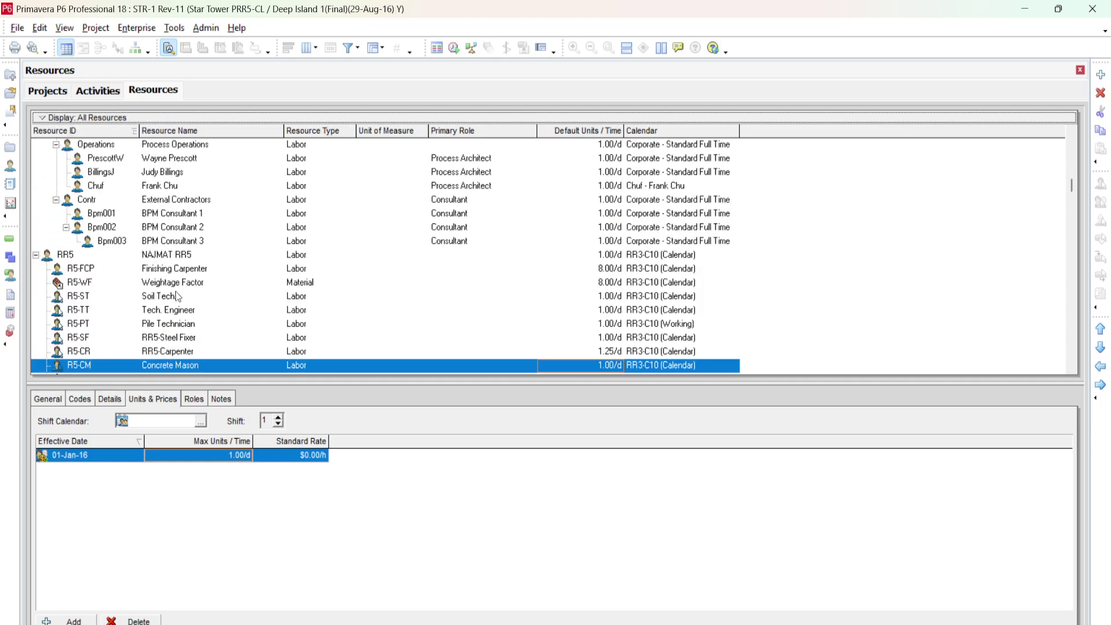
scroll(259, 285, up, 3)
scroll(907, 193, up, 10)
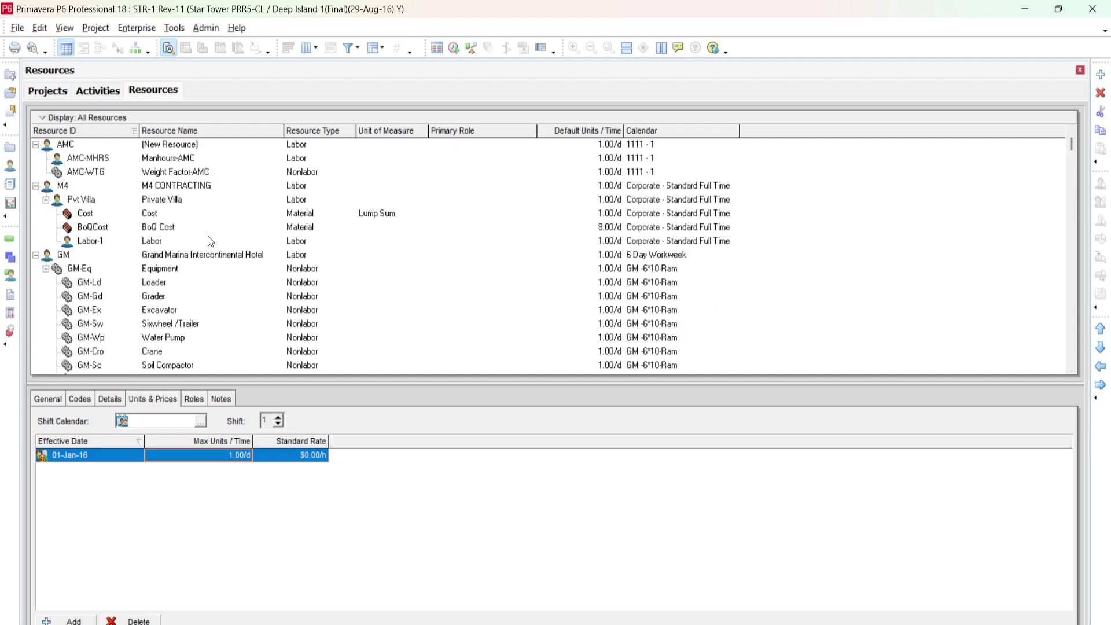
key(ctrl+KP_Subtract)
scroll(161, 247, down, 3)
scroll(161, 248, down, 15)
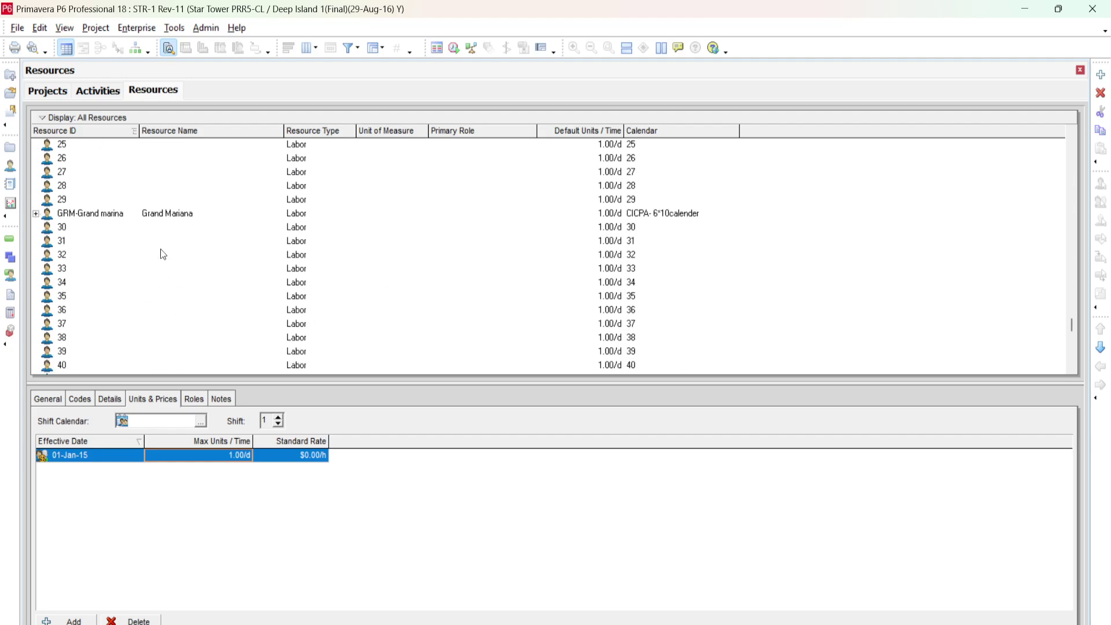
drag(1071, 325, 1071, 139)
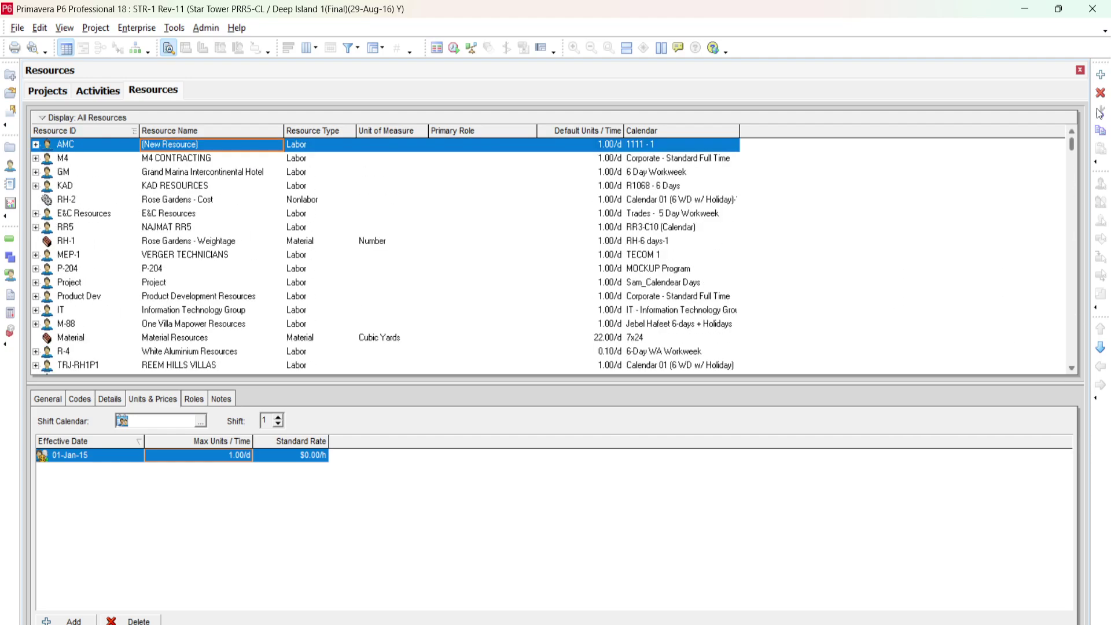
Step: Expand the whole resource tree and select the RR5 NAJMAT RR5 group
key(ctrl+KP_Add)
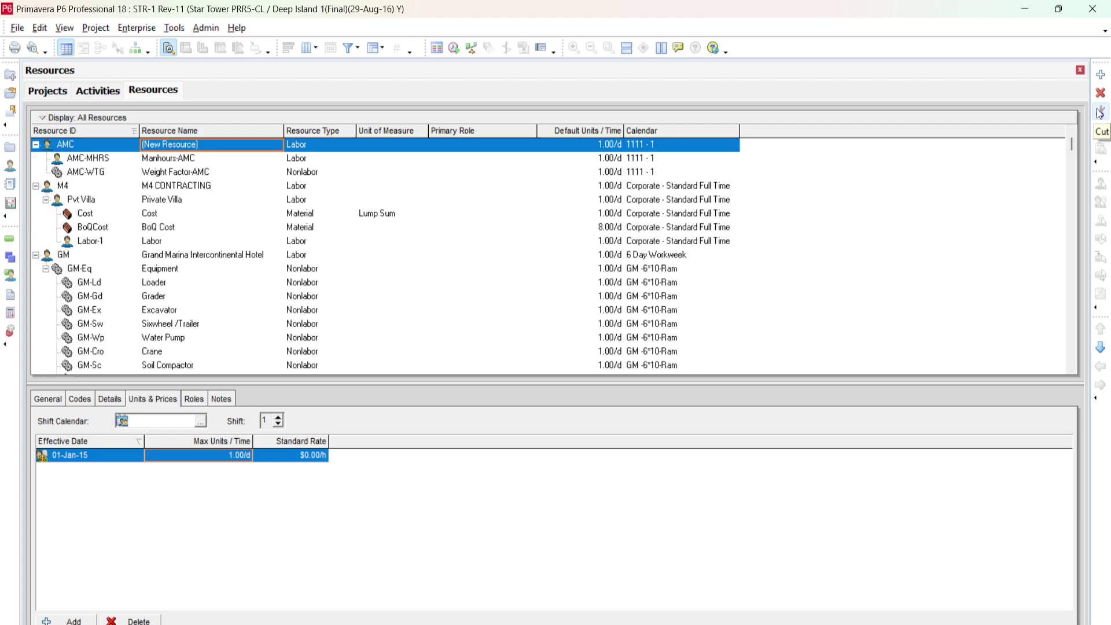
scroll(279, 251, down, 2)
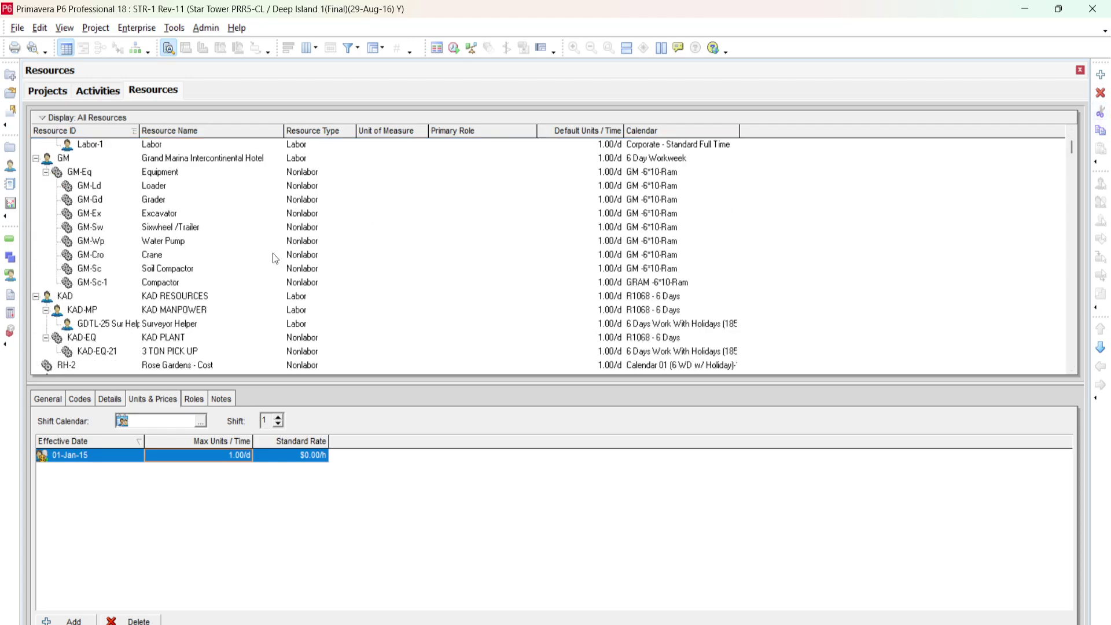
scroll(273, 255, down, 6)
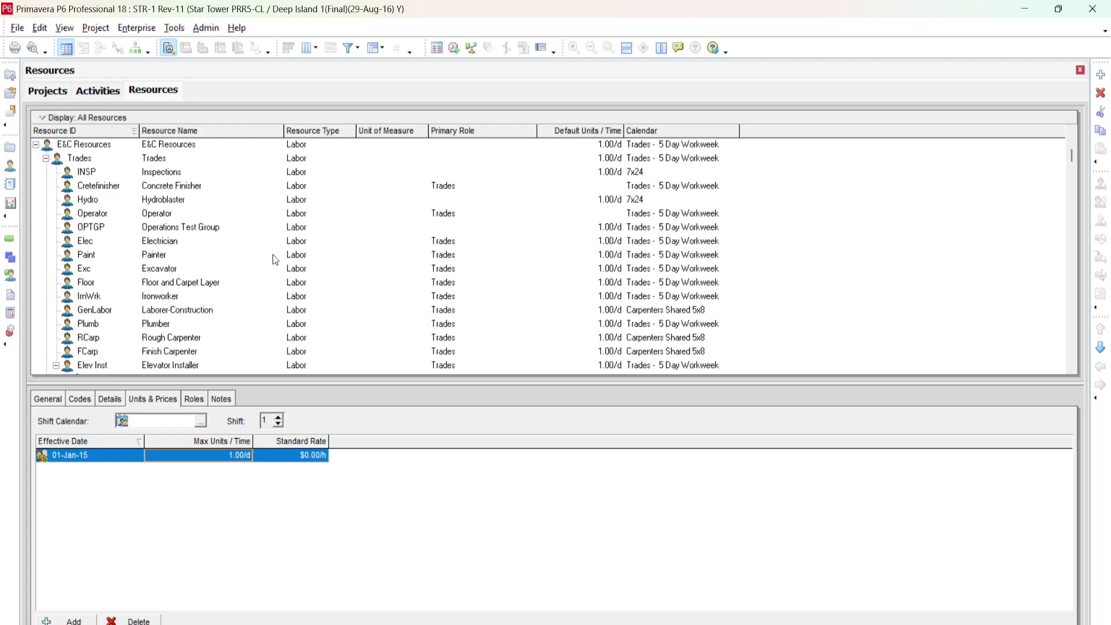
scroll(273, 254, down, 9)
scroll(272, 253, down, 10)
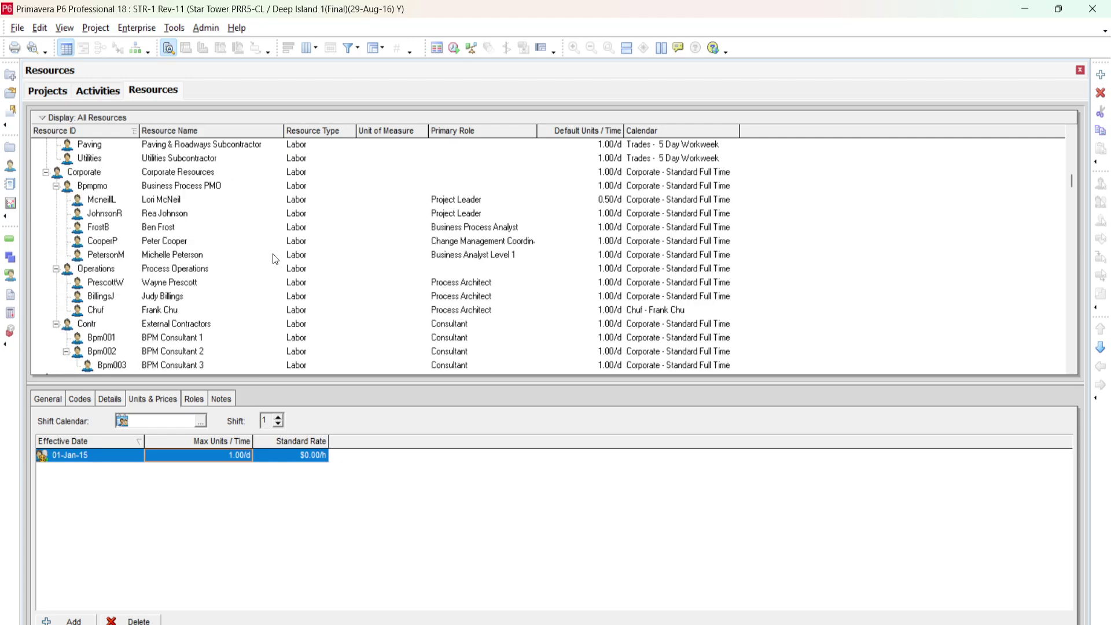
scroll(272, 254, down, 2)
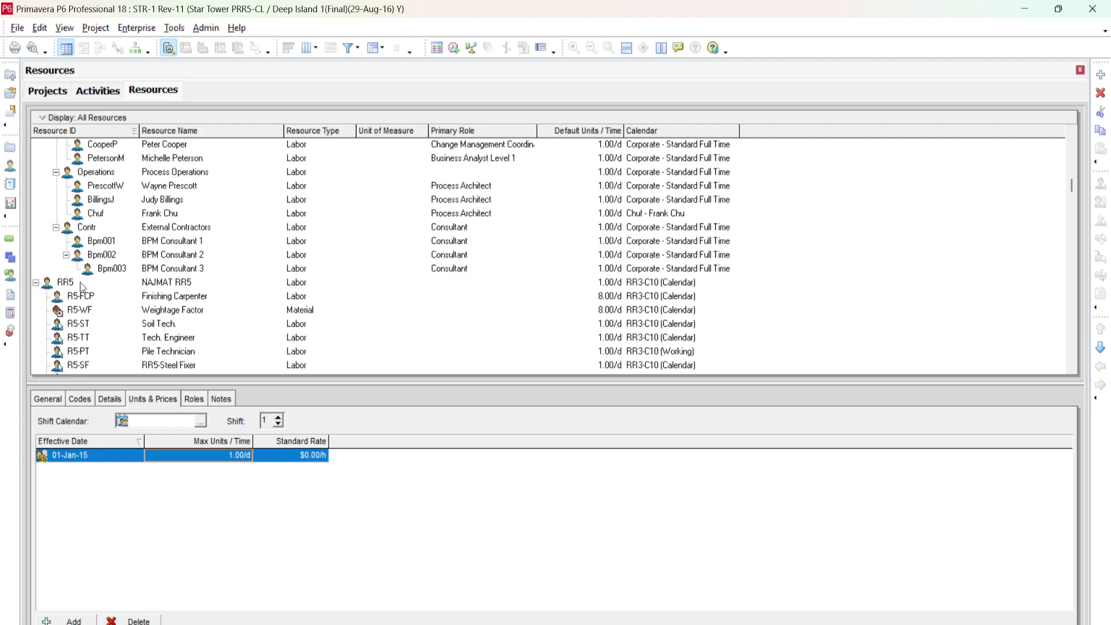
scroll(162, 314, down, 3)
scroll(162, 314, down, 2)
scroll(162, 314, down, 4)
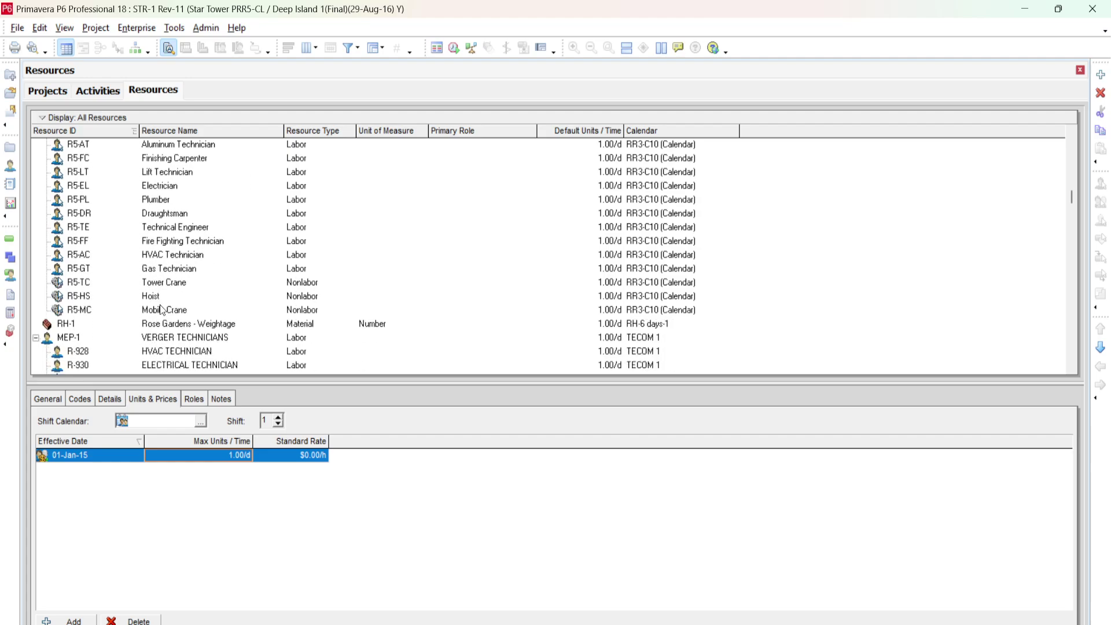
scroll(162, 310, up, 6)
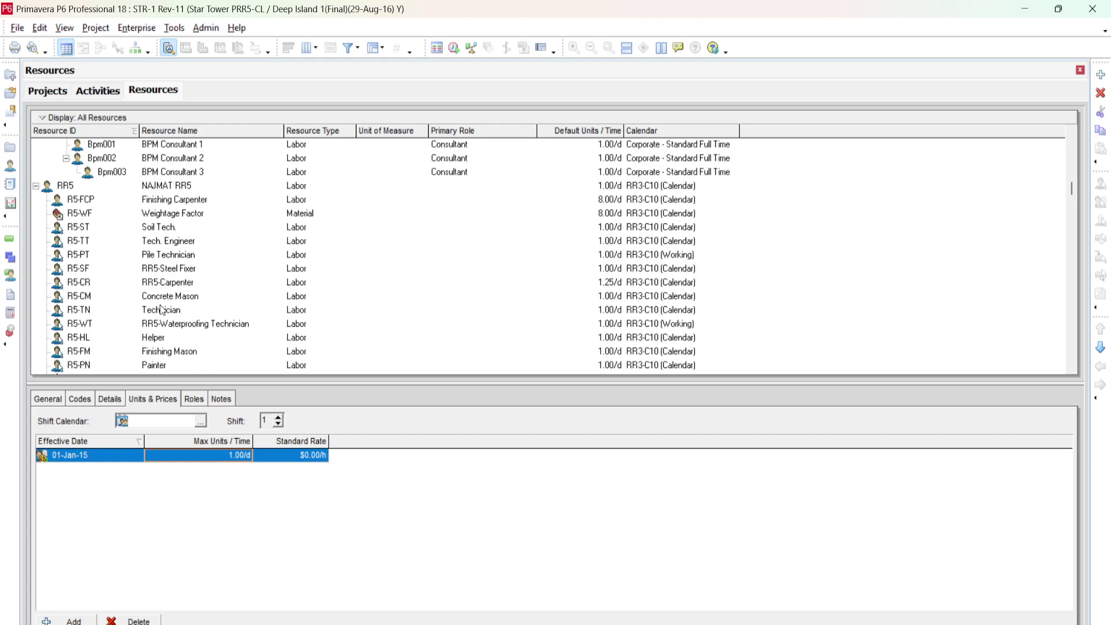
click(169, 186)
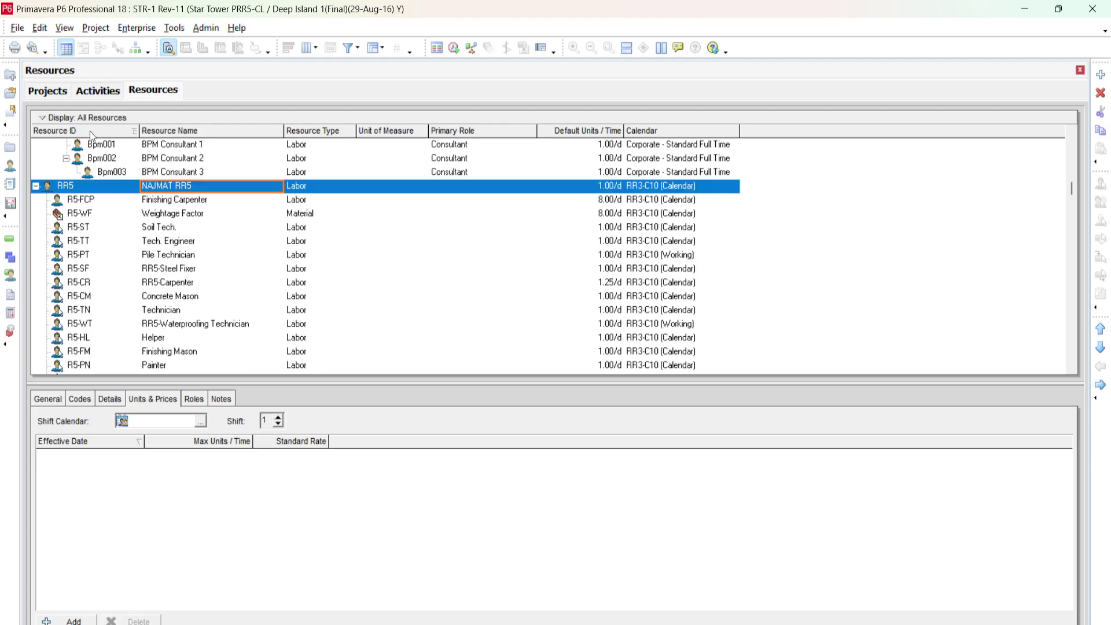
Step: Filter back to Current Project's Resources, then try adding a resource to get the all-resources notice
click(44, 119)
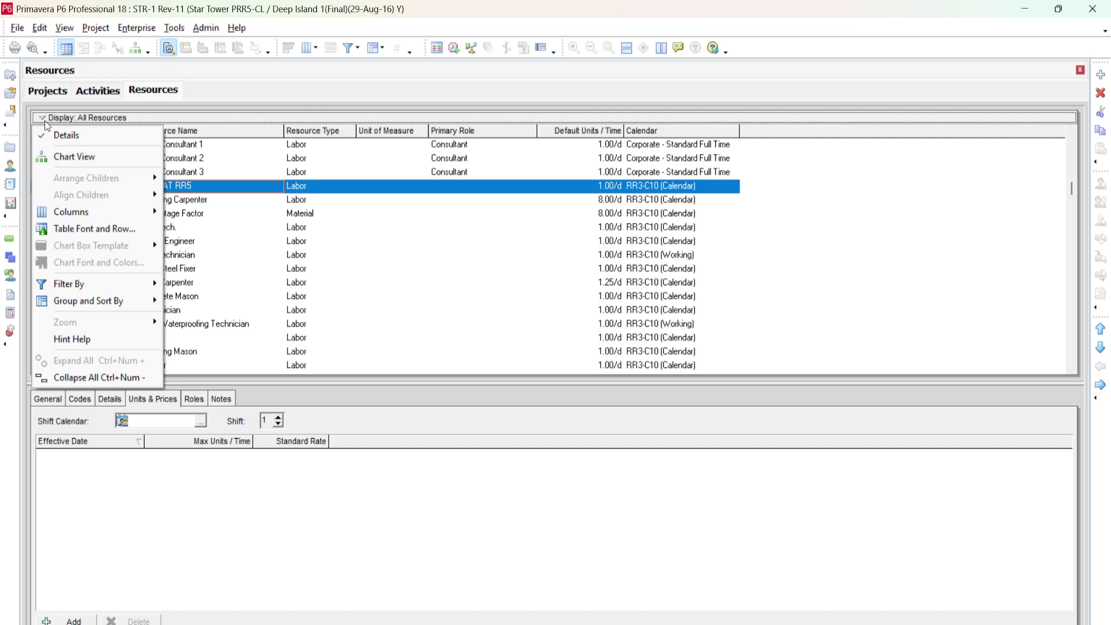
click(46, 121)
click(47, 119)
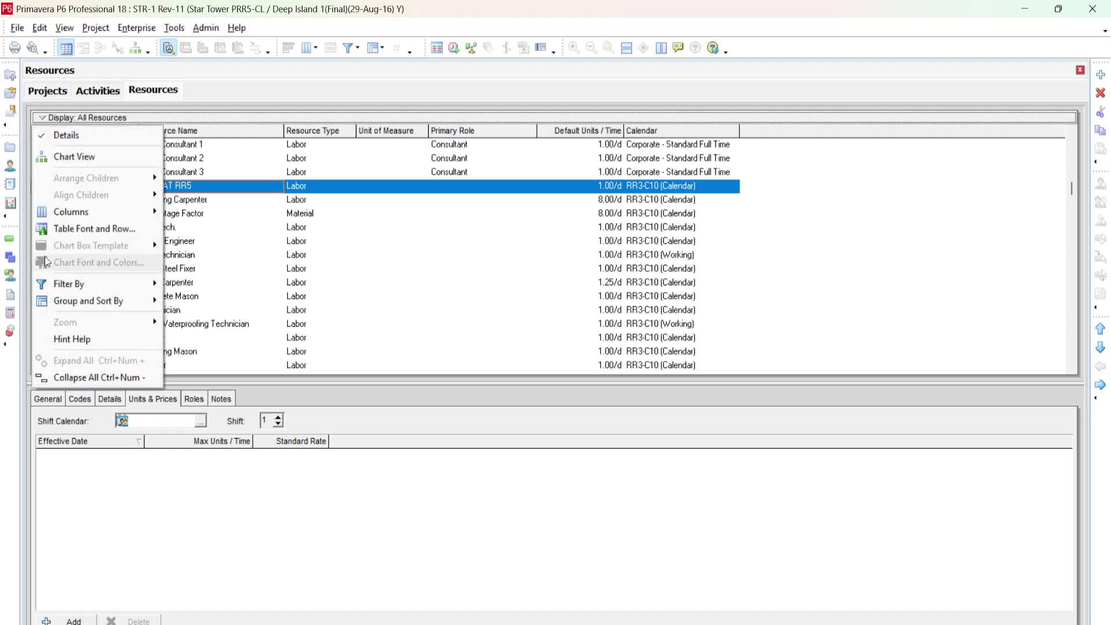
mouse_move(93, 284)
click(267, 319)
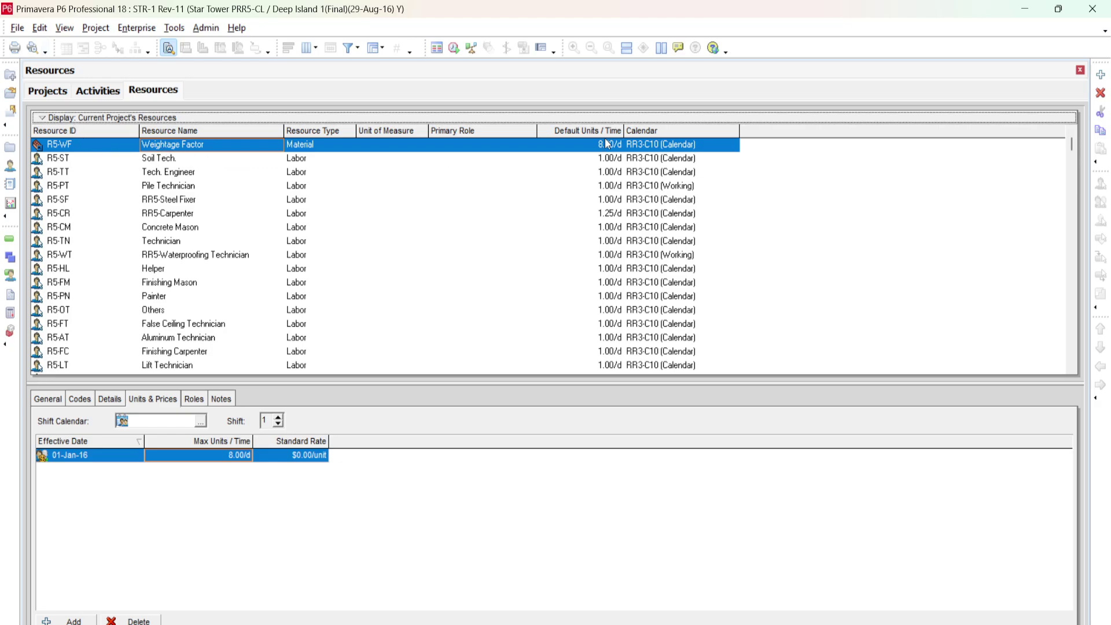
click(1101, 76)
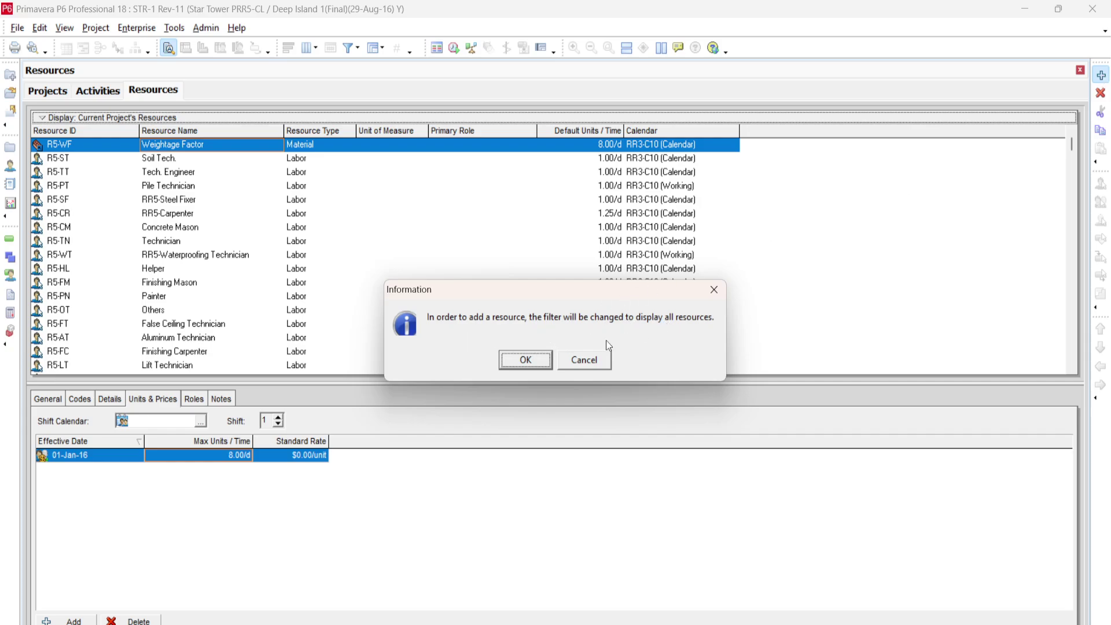
Step: Accept showing all resources and enter new resource ID R5-ALC named 'Alum Cladding for Facade'
click(530, 362)
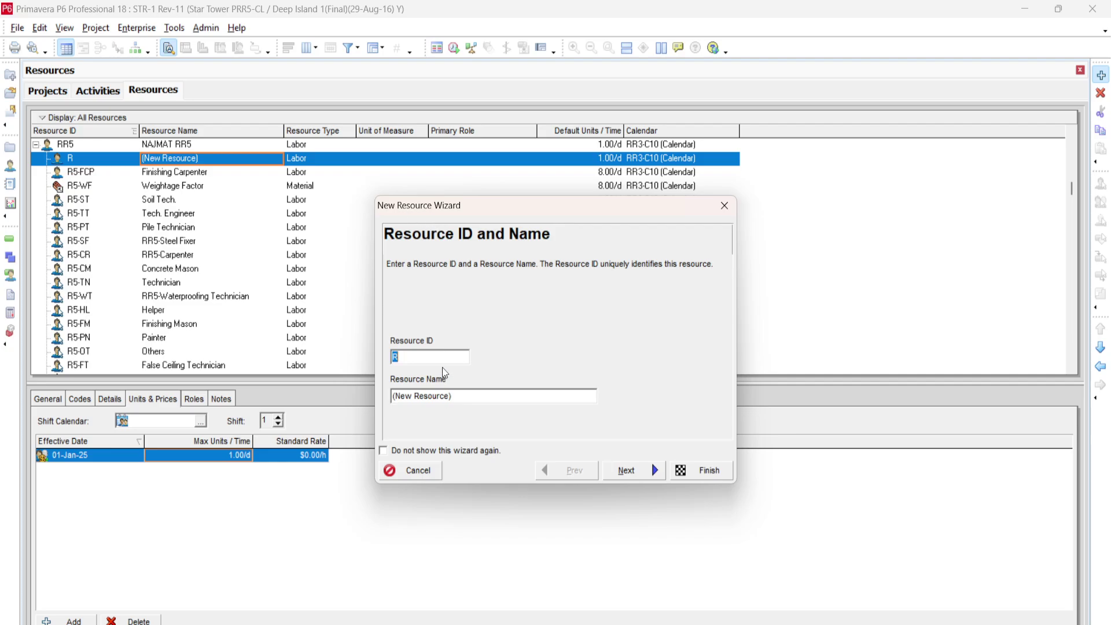
text(RF-)
key(BackSpace)
key(BackSpace)
text(5-ALC)
key(Tab)
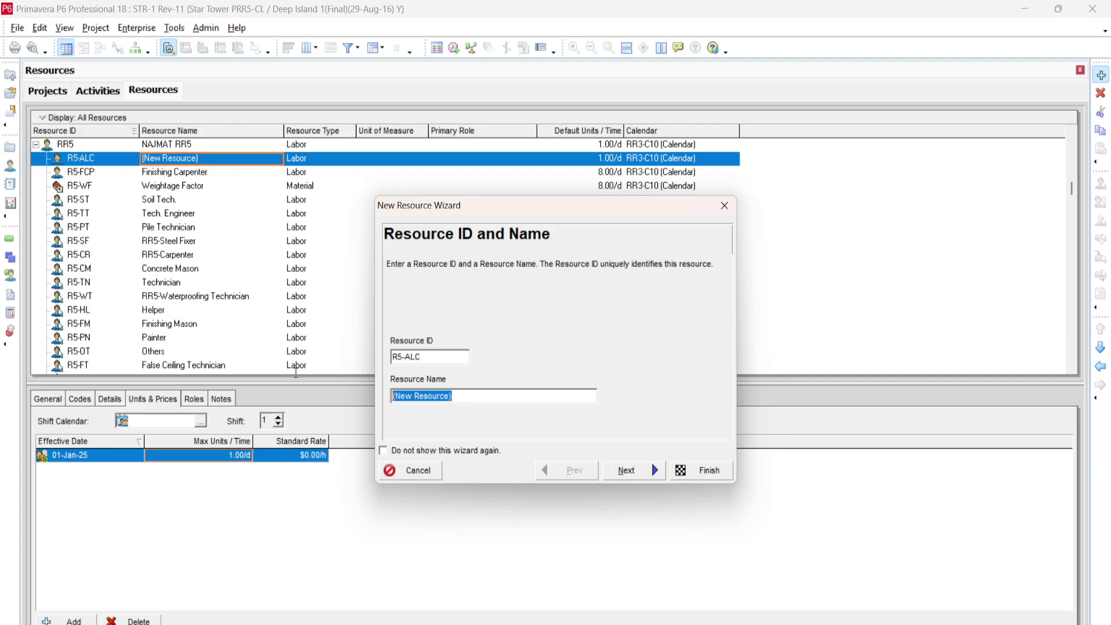
text(A;um Cladding for )
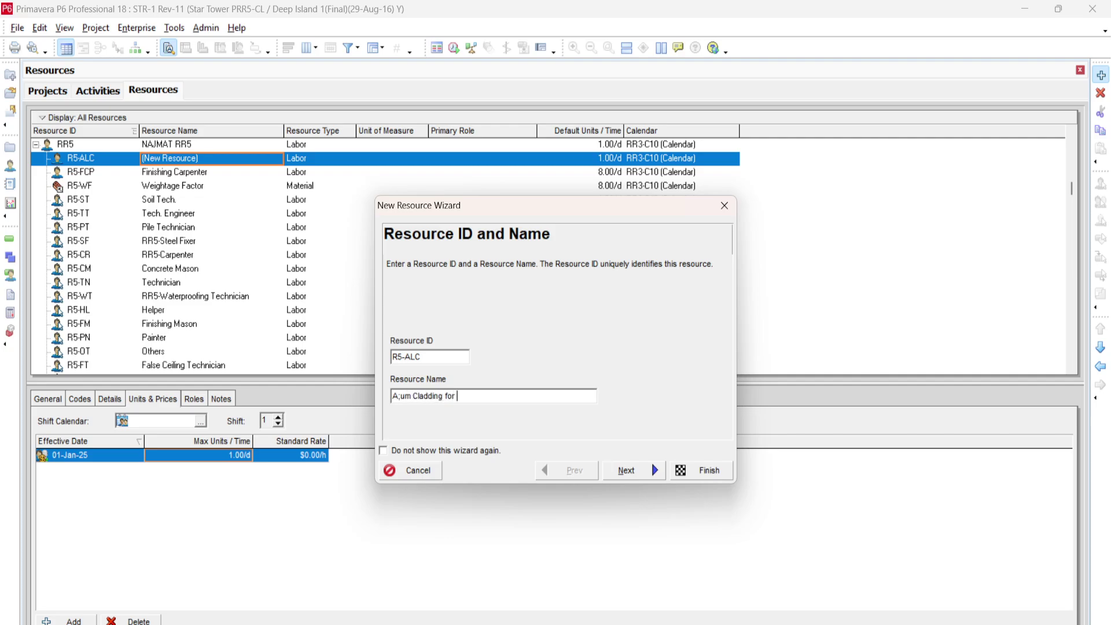
text(Facade)
click(403, 396)
key(BackSpace)
key(BackSpace)
text(lu)
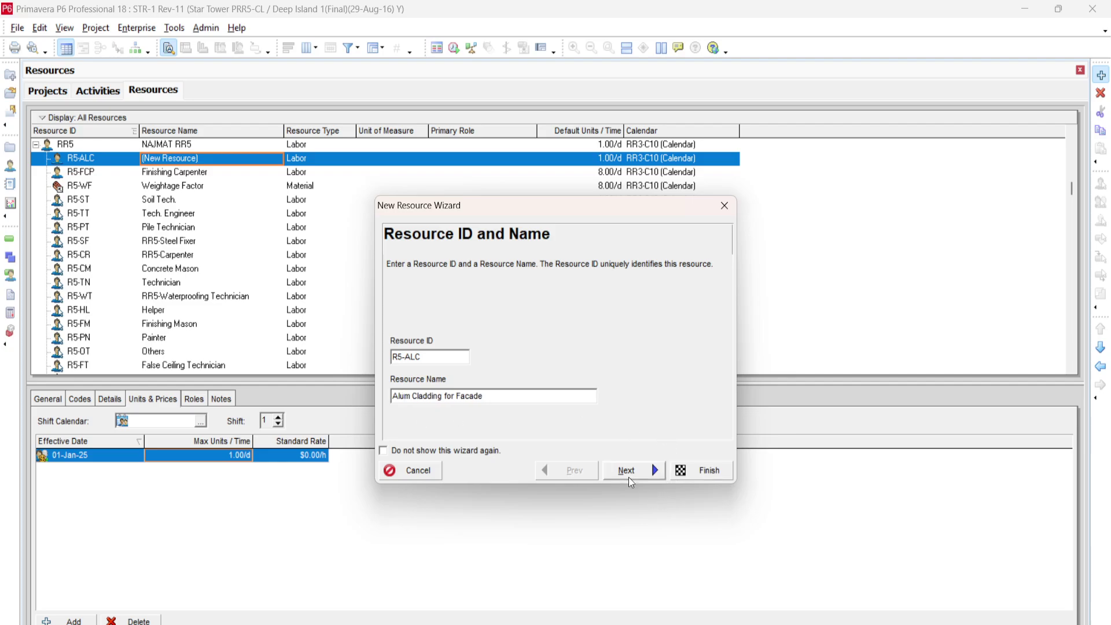
click(629, 472)
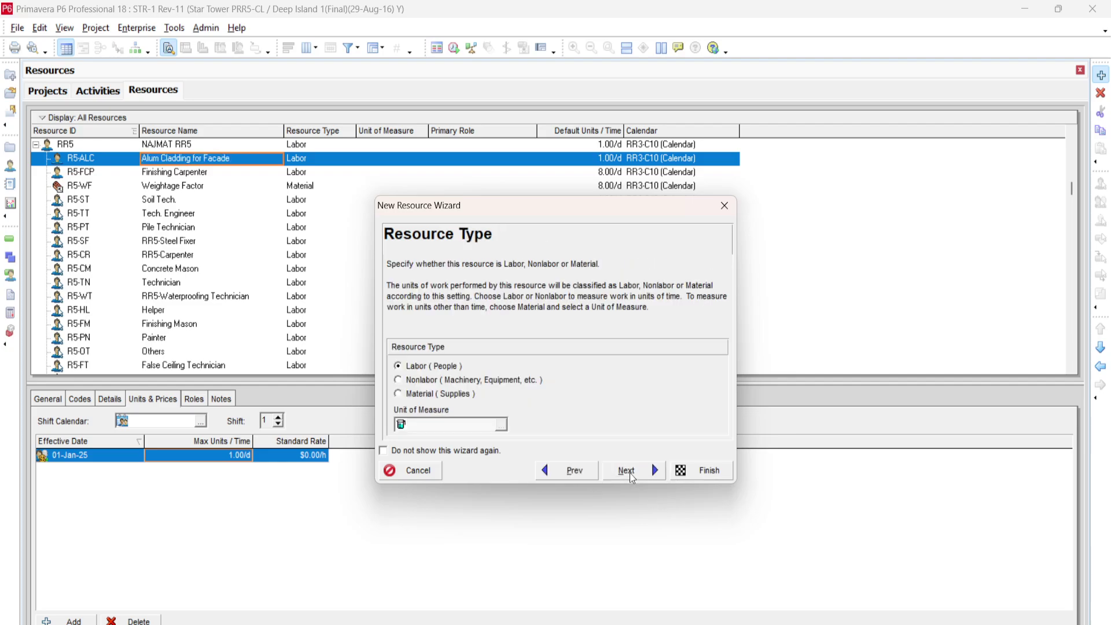
Step: Pick Material, browse the unit of measure list without choosing, then cancel the wizard
click(425, 396)
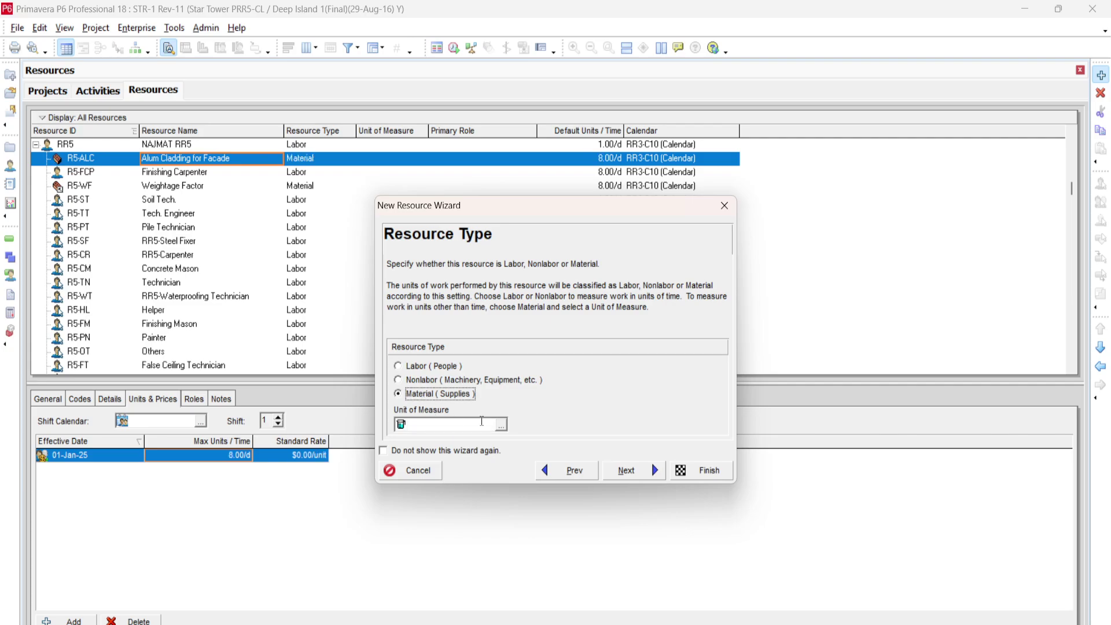
click(501, 426)
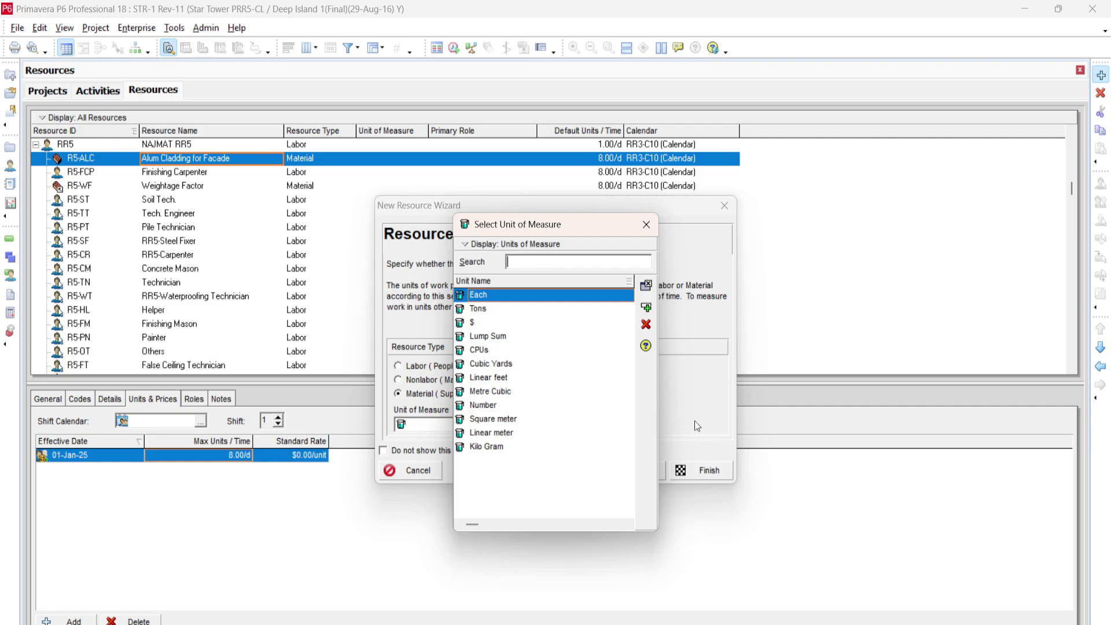
click(646, 224)
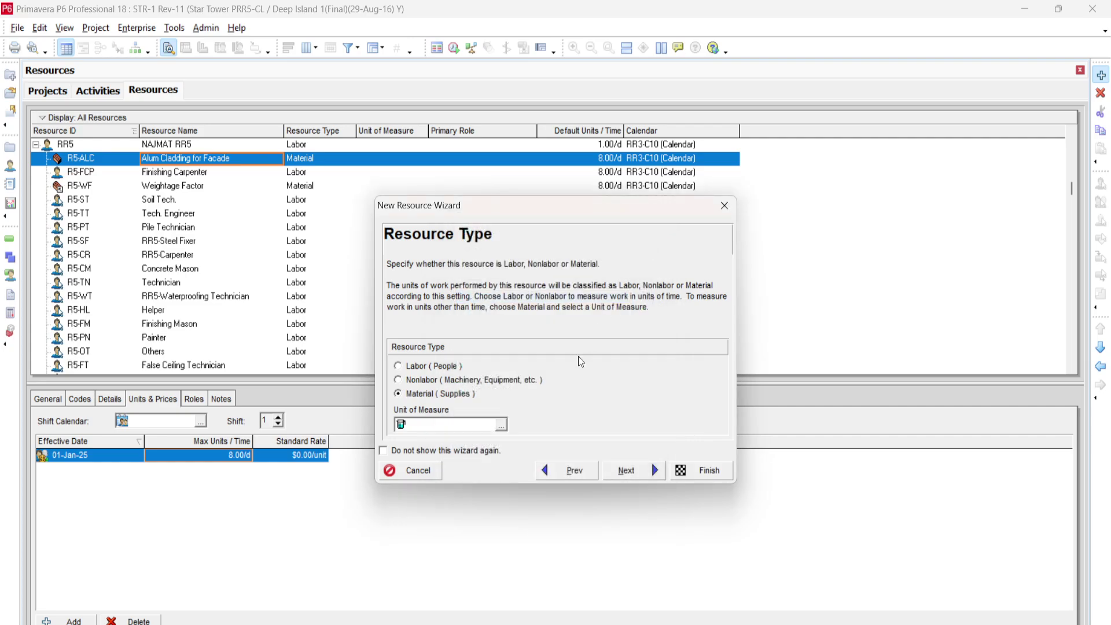
click(501, 425)
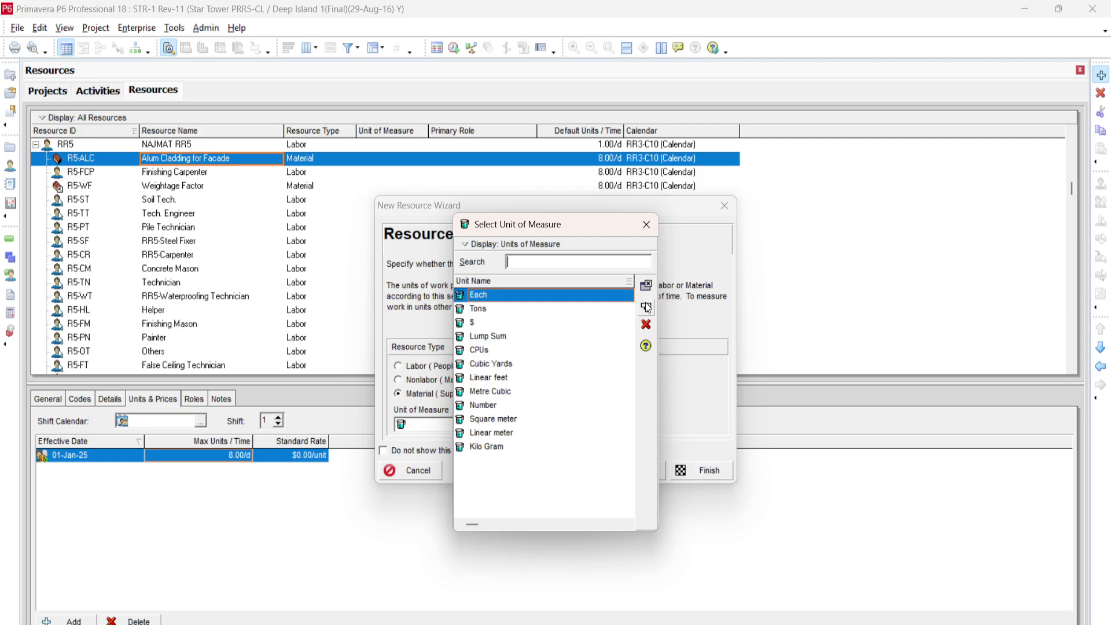
click(646, 284)
click(421, 475)
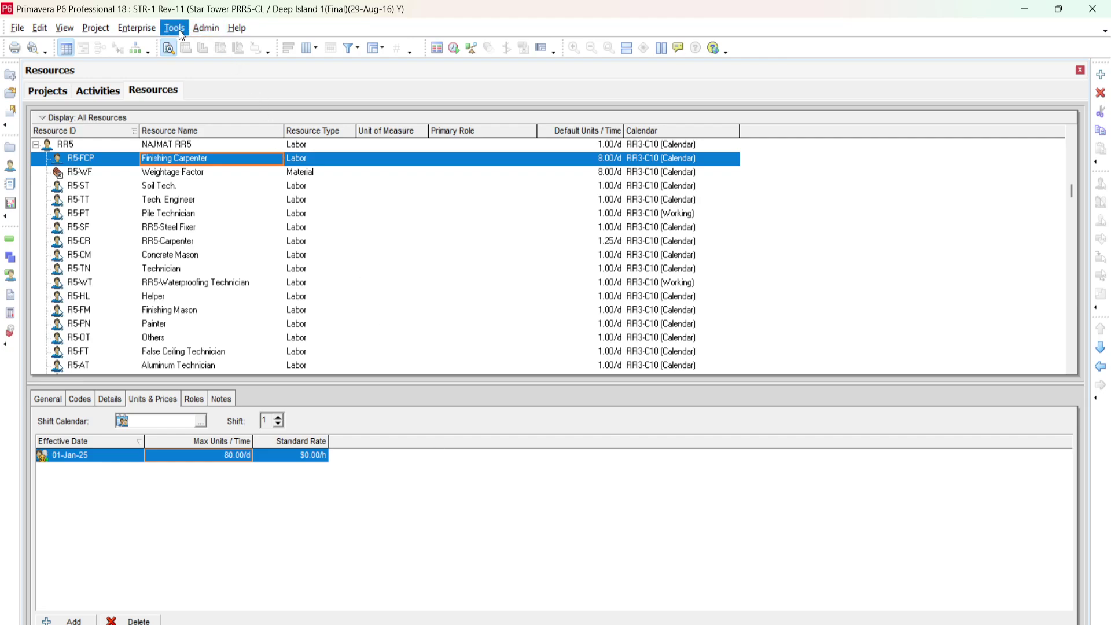
Step: Add unit of measure 'Ltr' named 'Littere' in Admin Categories, then close it
click(206, 28)
click(218, 64)
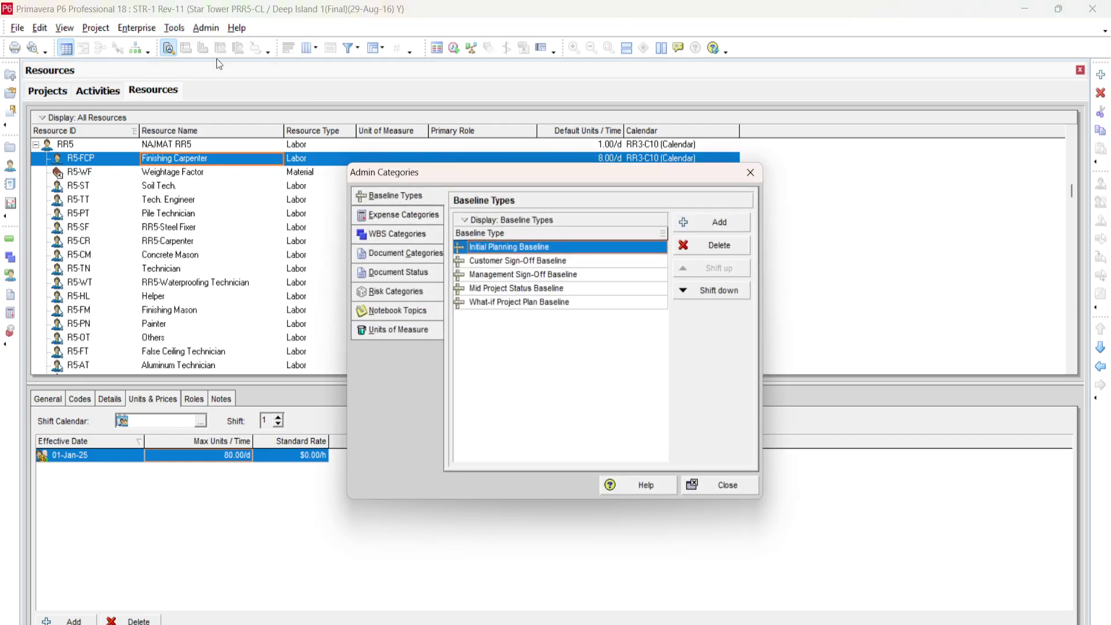
click(380, 332)
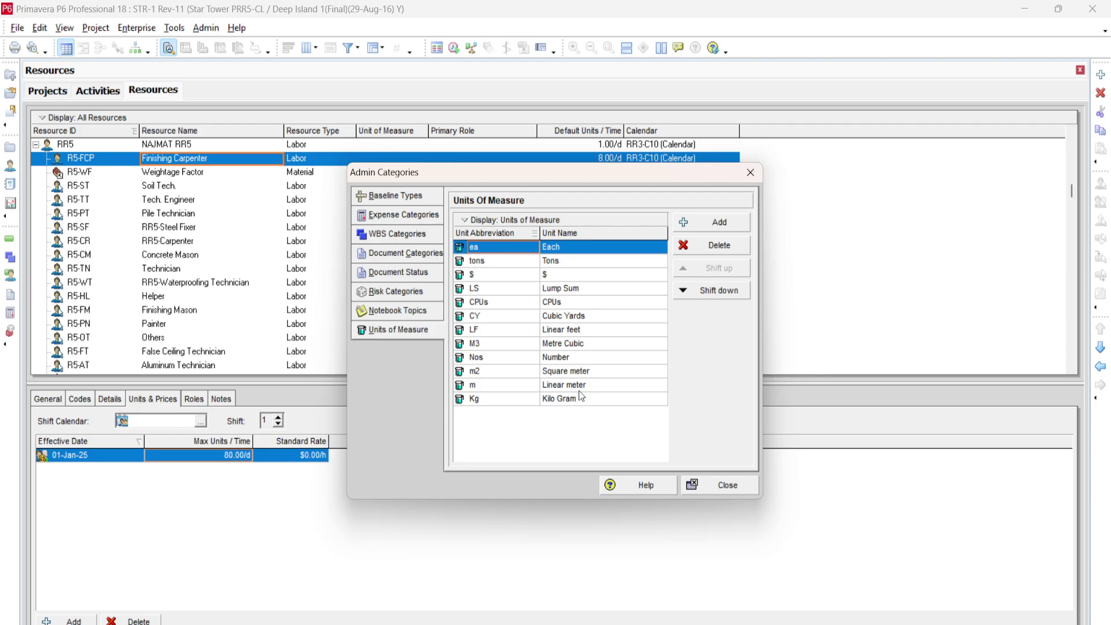
click(732, 228)
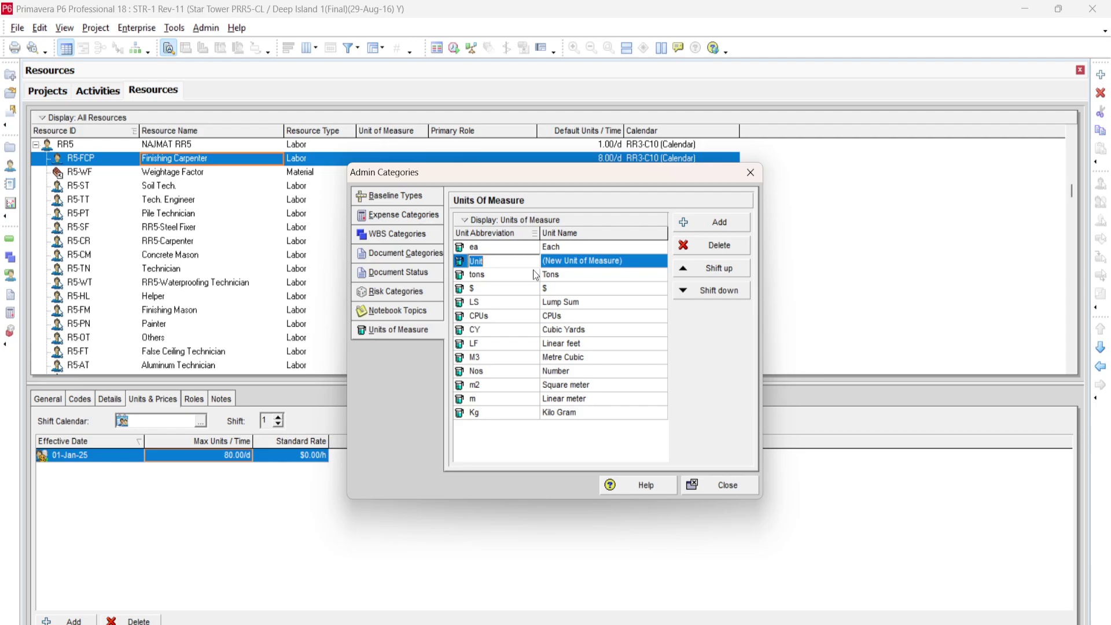
text(Ltg)
key(BackSpace)
text(r)
click(631, 262)
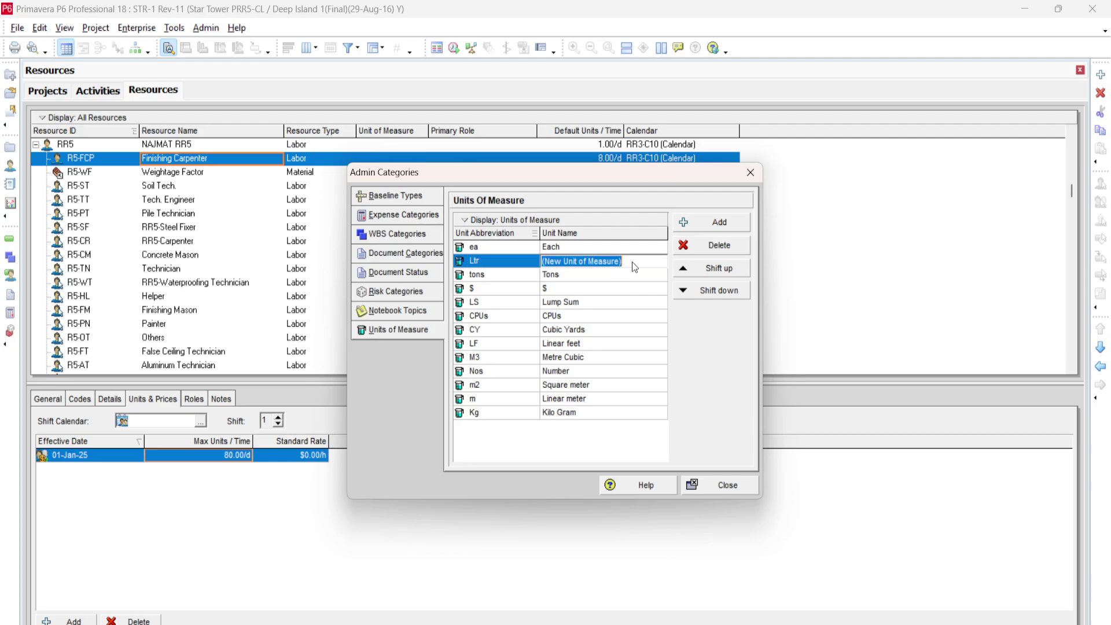
text(Litte)
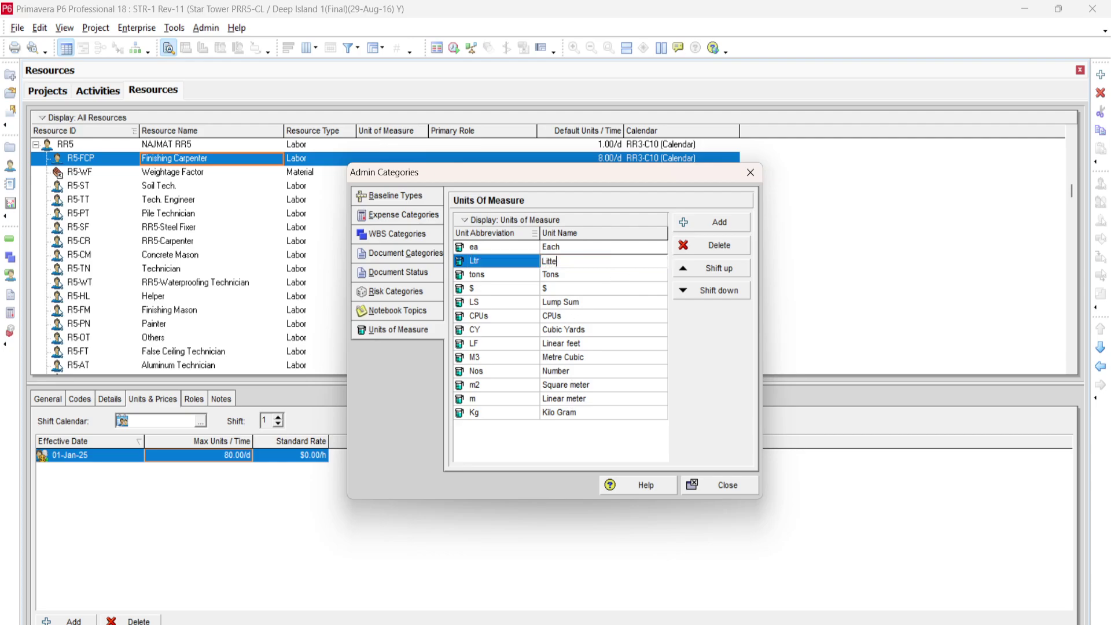
text(re)
click(724, 492)
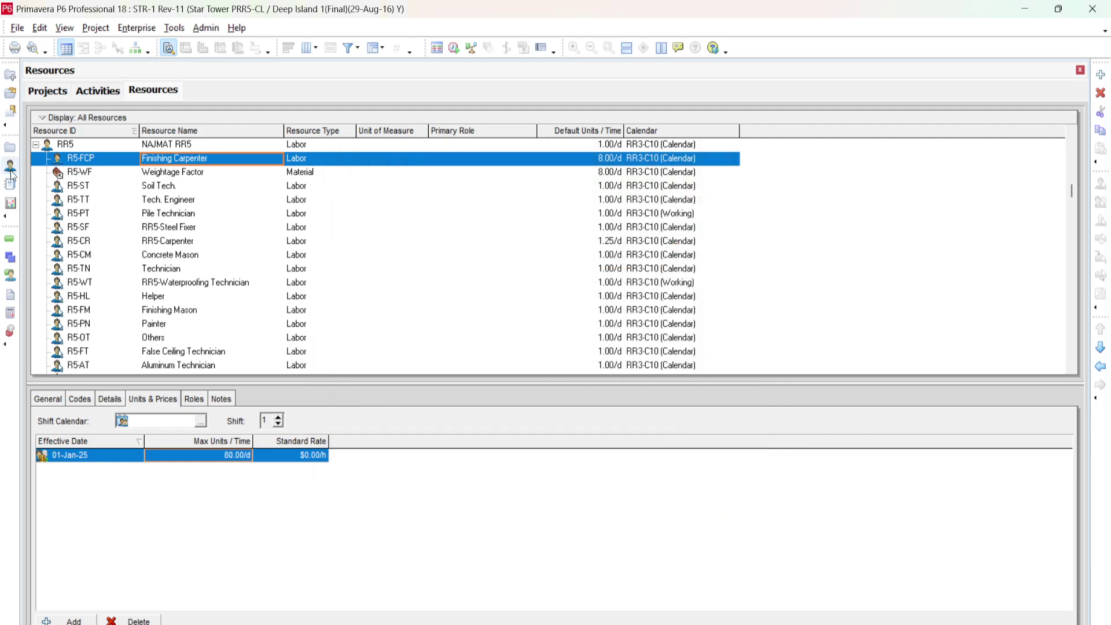
Step: Under RR5, add resource ID R5-ALUMC named 'Allum Cladding for Facade'
click(150, 144)
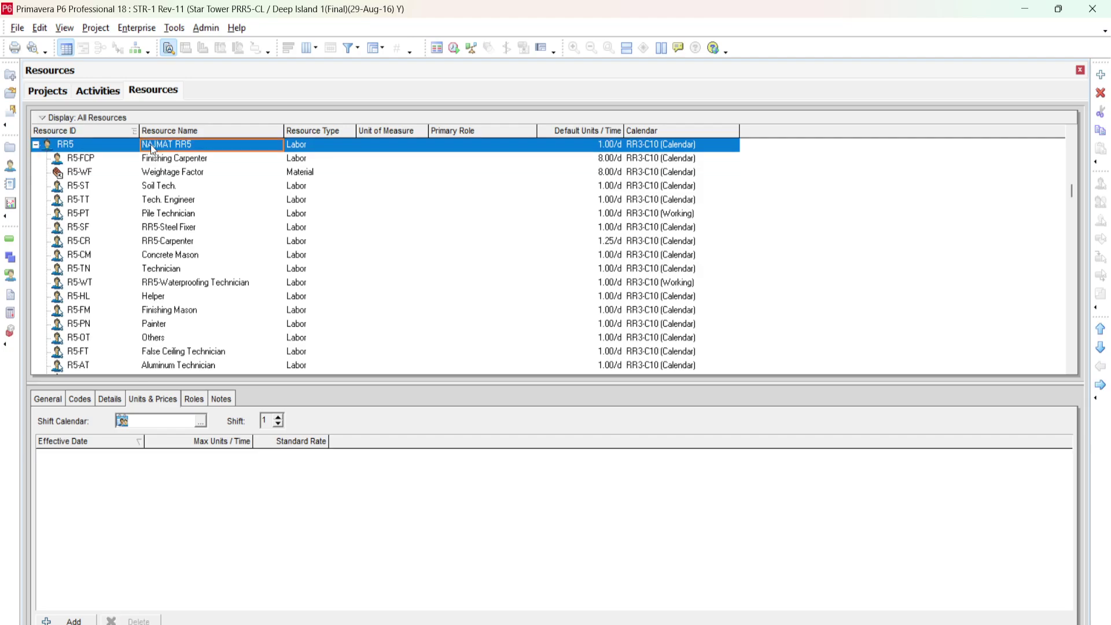
click(1101, 76)
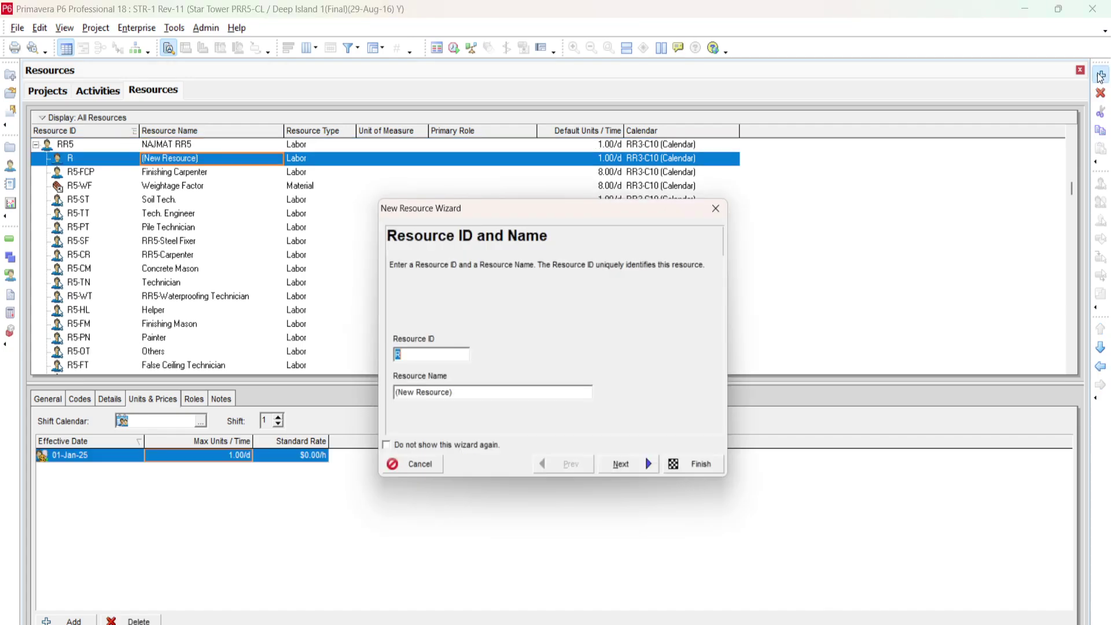
text(r)
text(F)
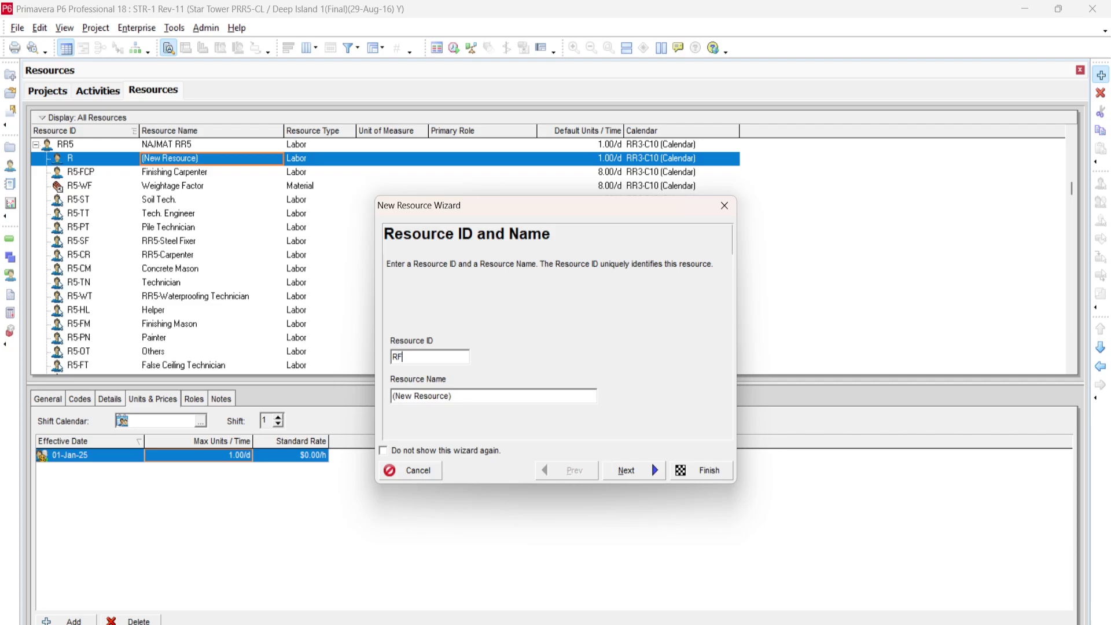
key(BackSpace)
text(5-ALUMC)
click(489, 397)
text(Allu)
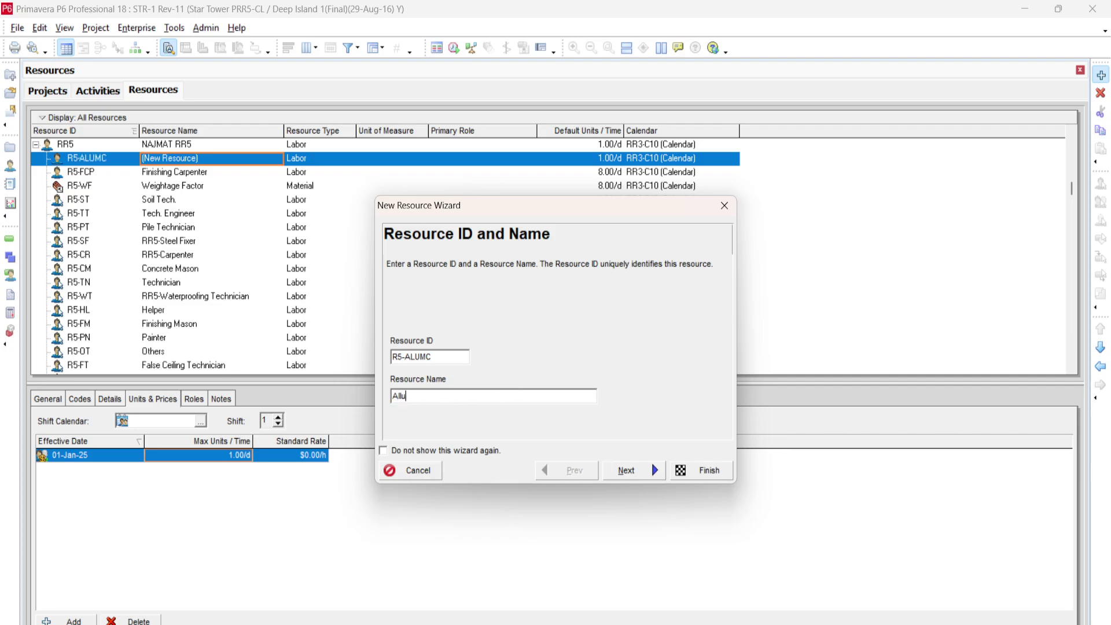
text(m Cladding for Facade)
click(636, 472)
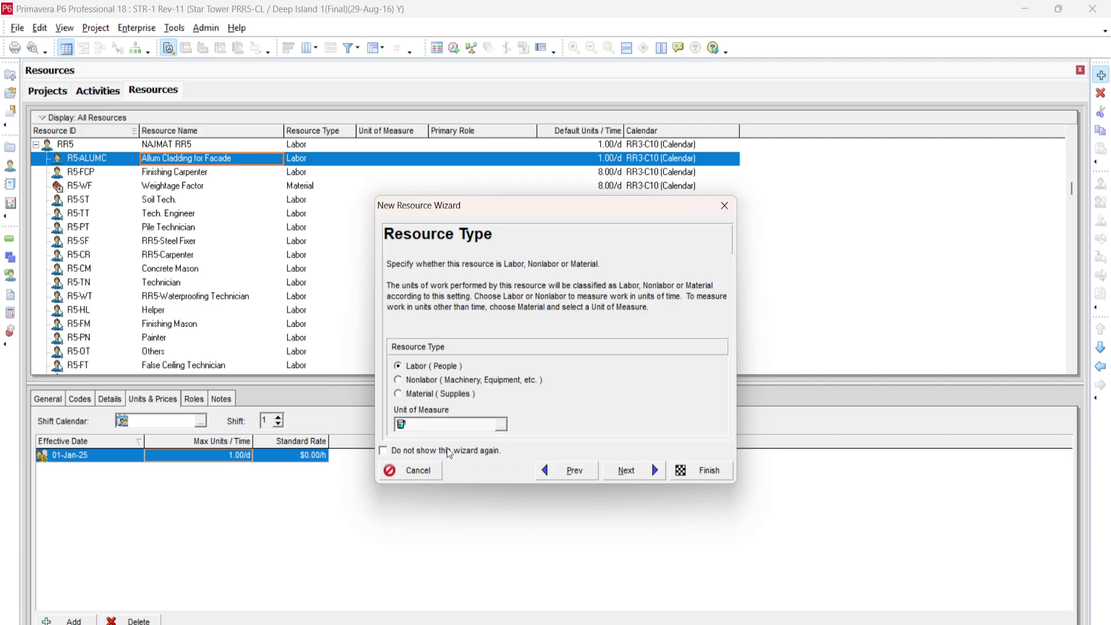
Step: Keep R5-ALUMC as Labor with 1.00/d default units and $0.00/h price
click(631, 471)
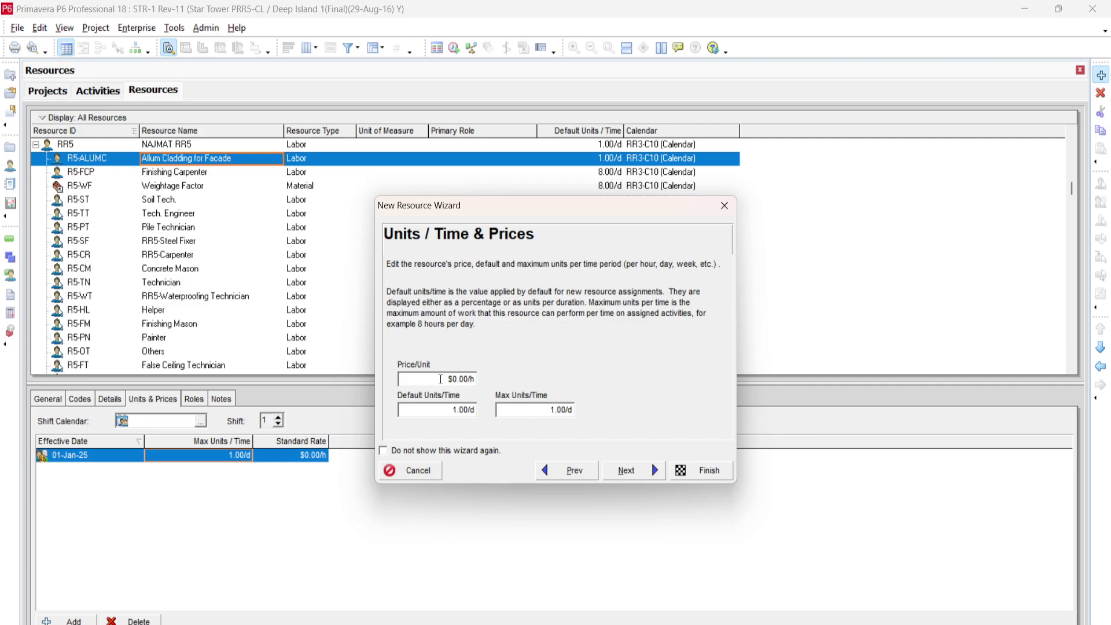
click(440, 379)
click(624, 474)
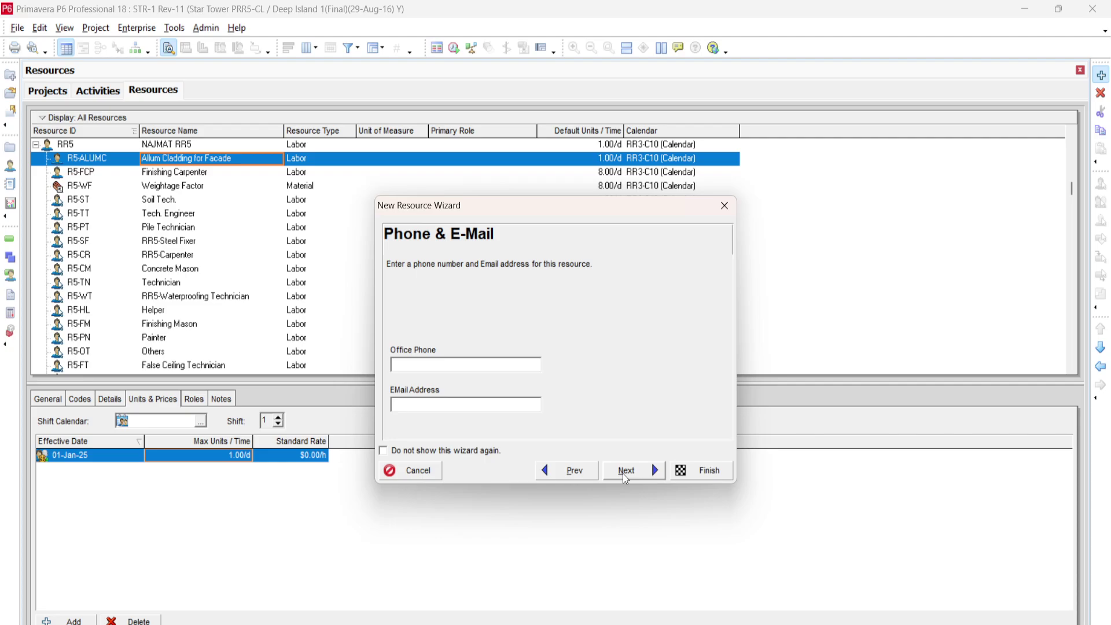
Step: Skip phone, e-mail and roles, keep calendar RR3-C10 and auto-computed actuals, and finish
click(625, 478)
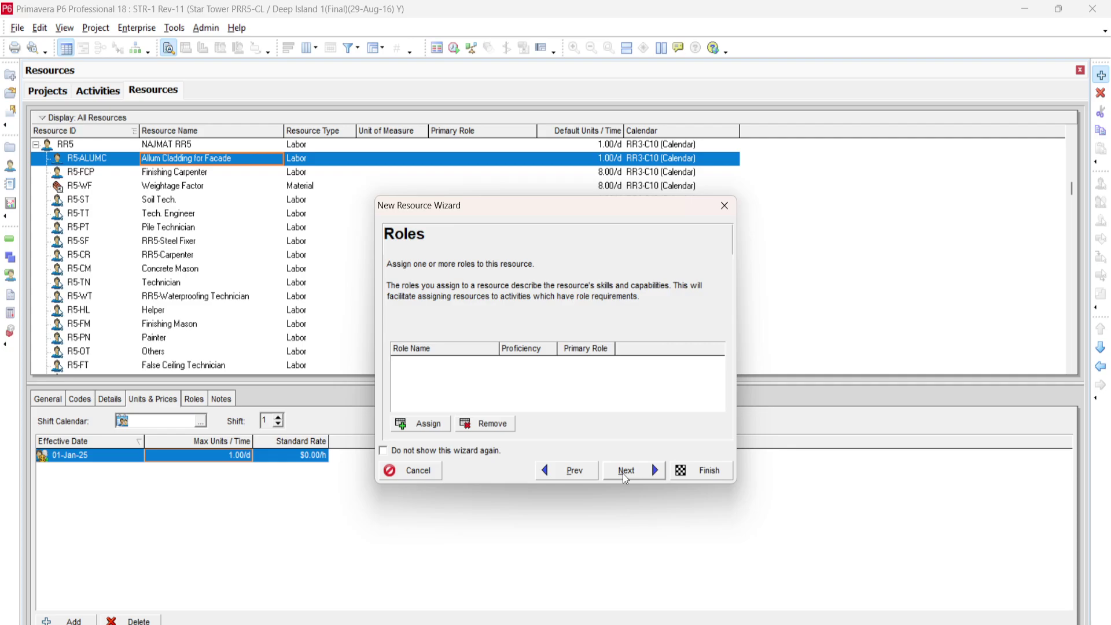
click(625, 478)
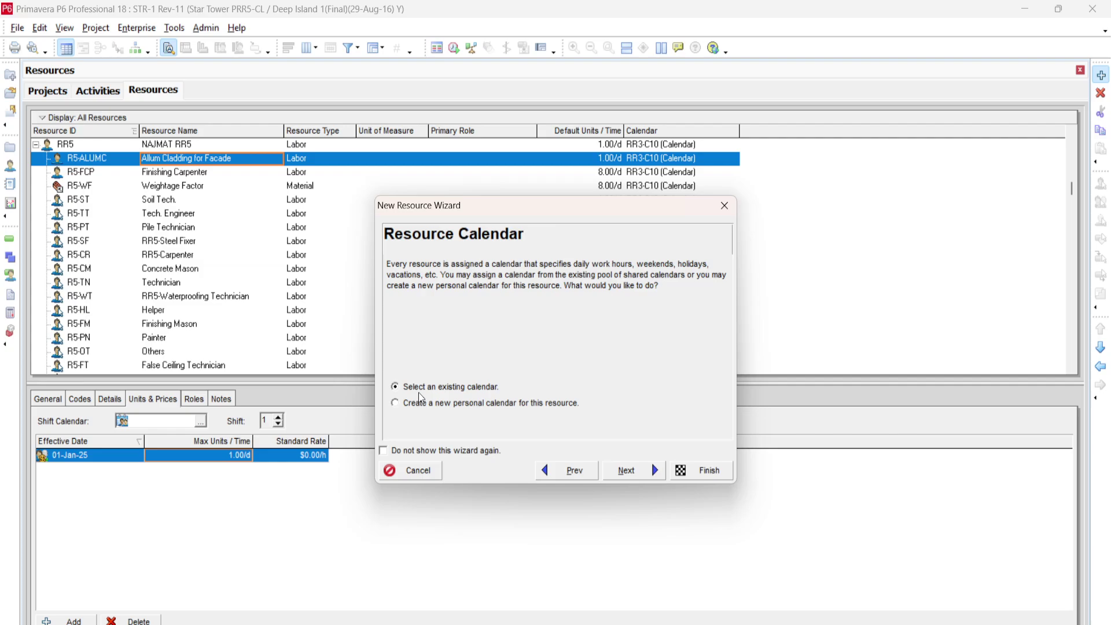
click(615, 475)
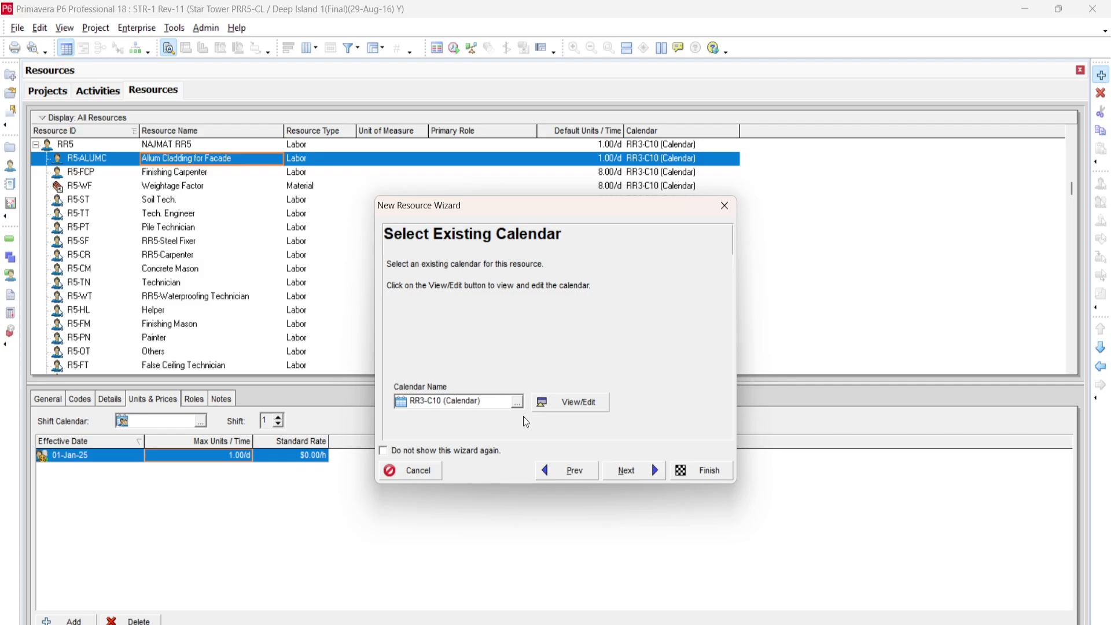
click(626, 470)
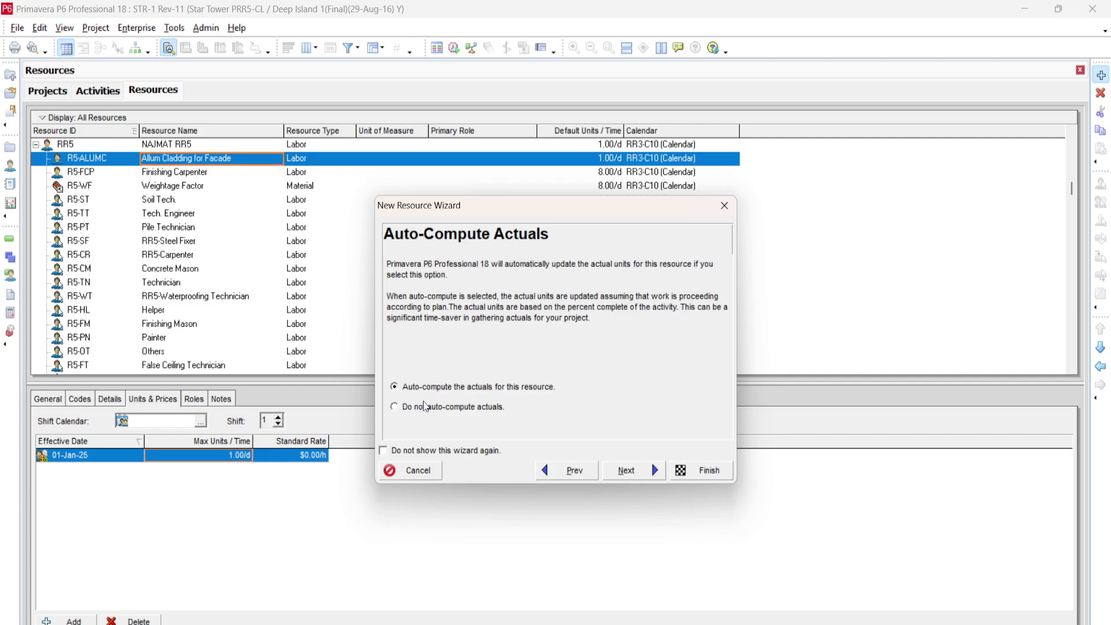
click(629, 471)
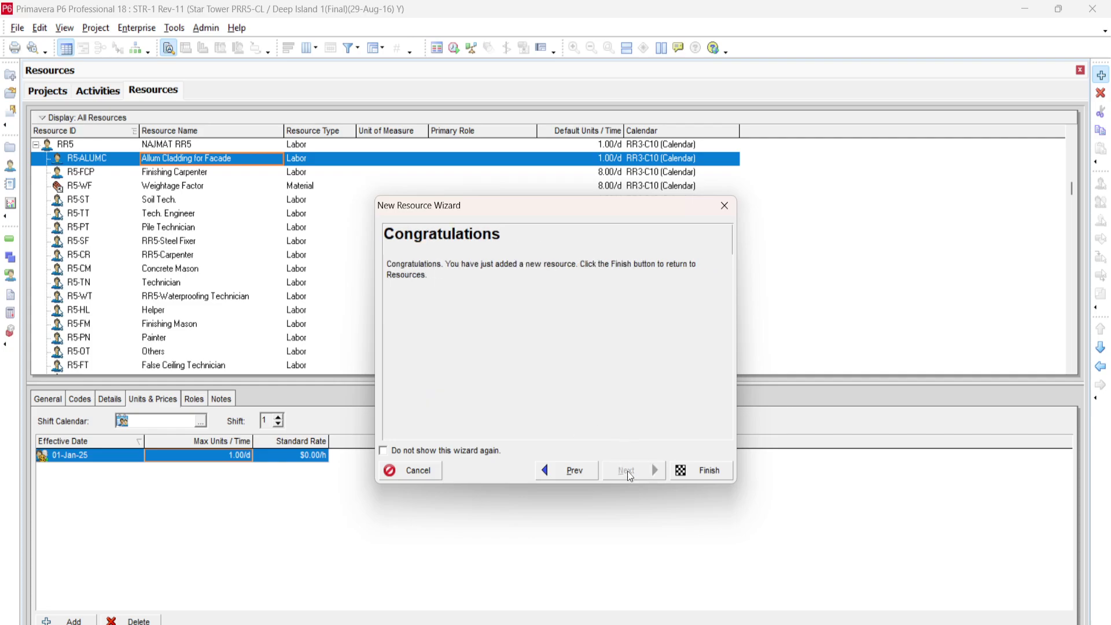
click(713, 474)
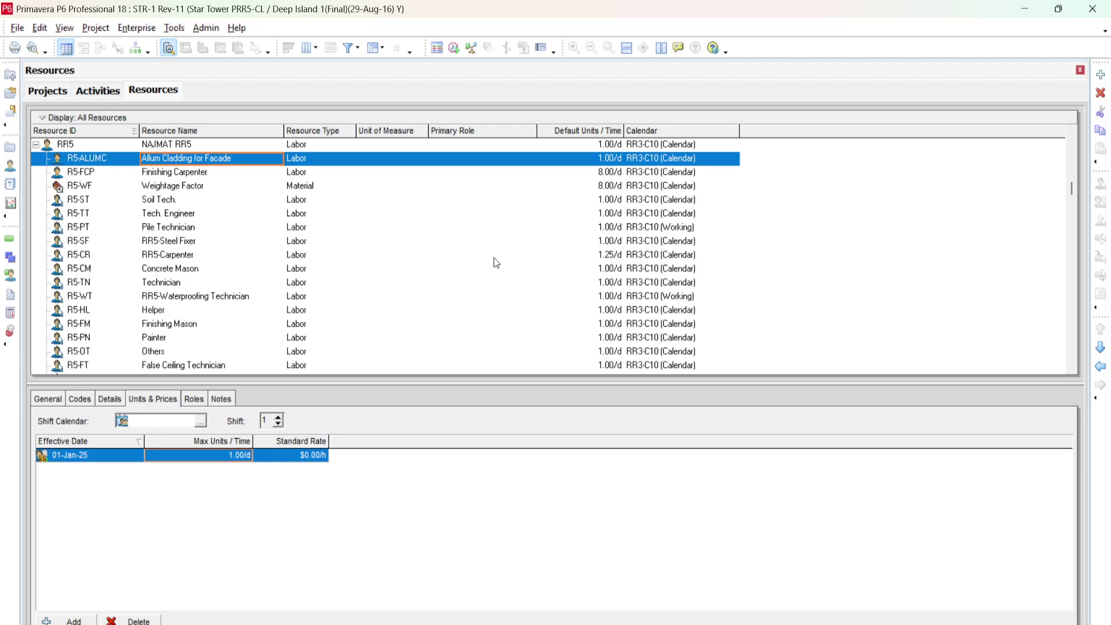
Step: Return to the Activities view and show the Resource Usage Spreadsheet below the Gantt chart
click(113, 90)
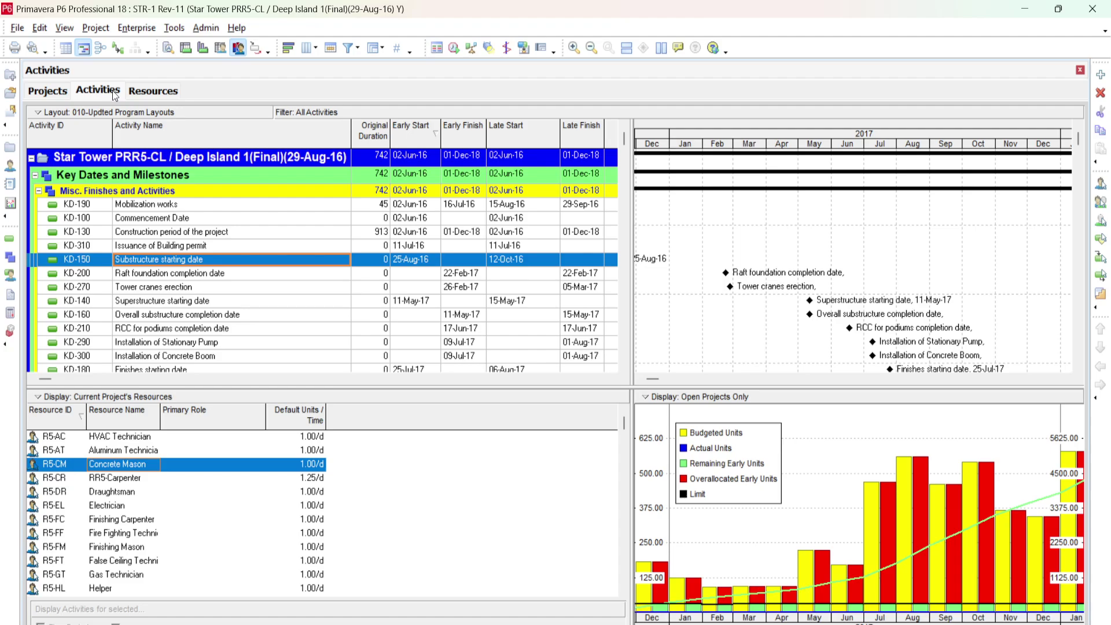
click(143, 91)
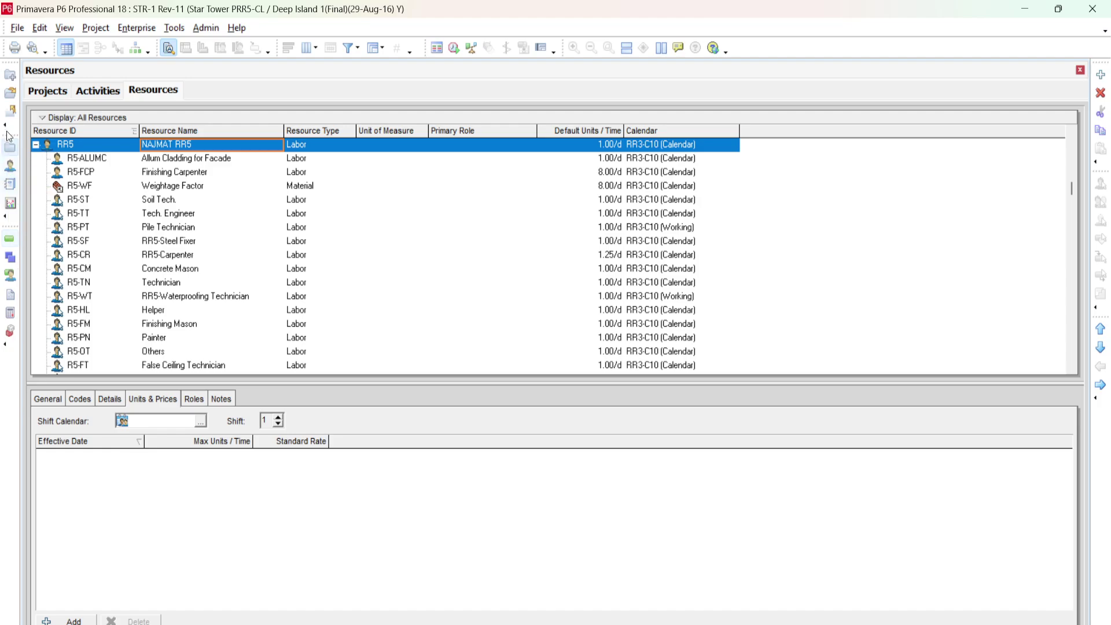
click(9, 240)
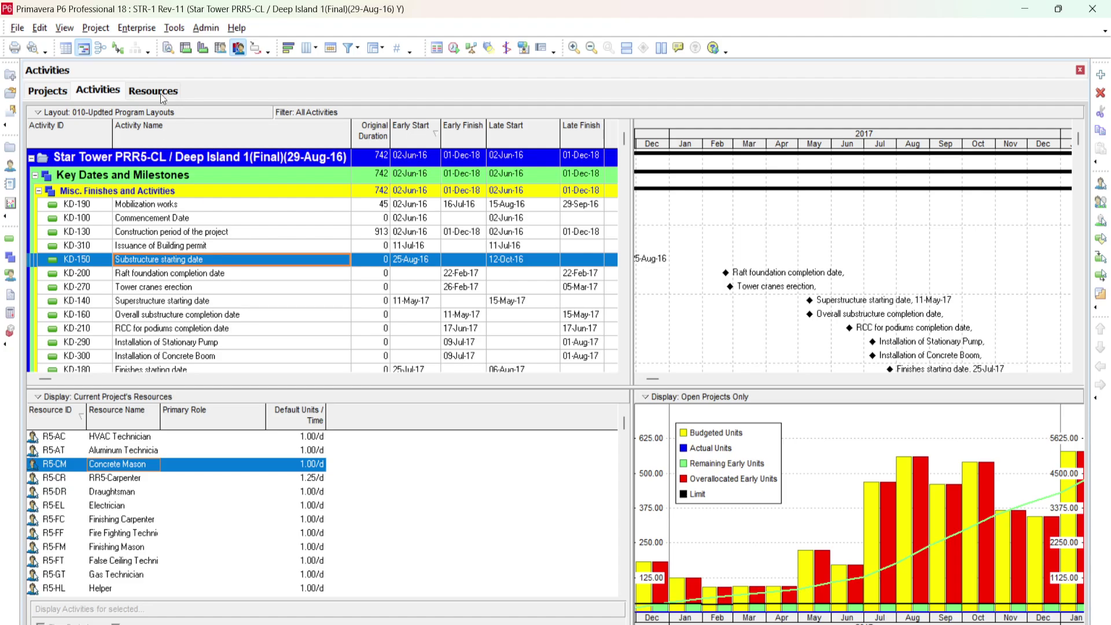
click(64, 28)
mouse_move(74, 64)
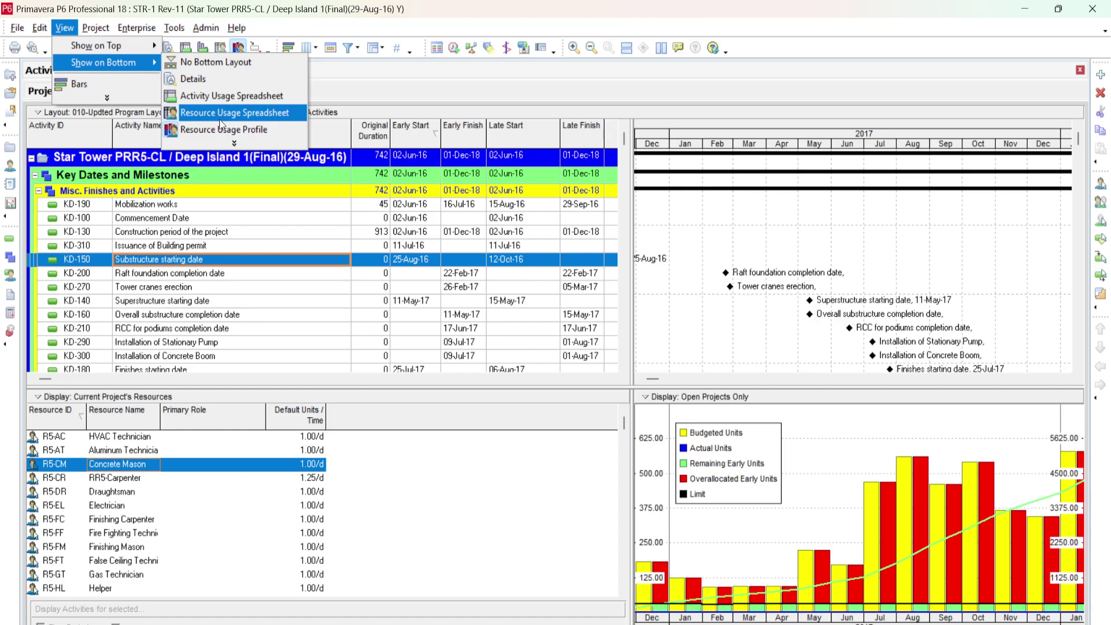
click(220, 120)
Step: Switch the bottom pane to the Resource Usage Profile histogram
click(64, 28)
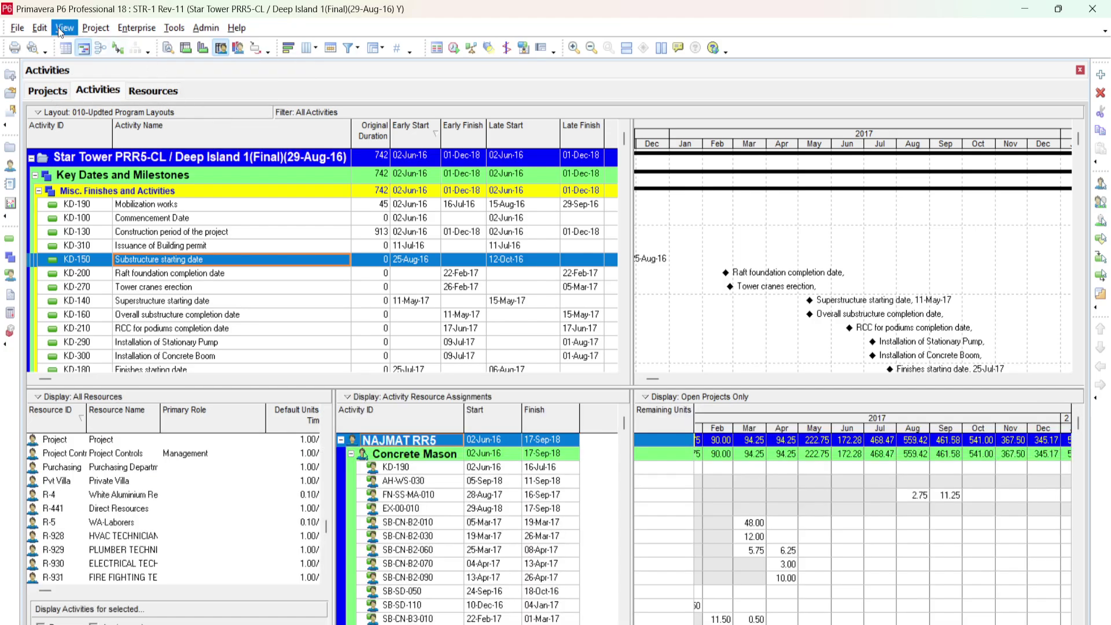
mouse_move(71, 64)
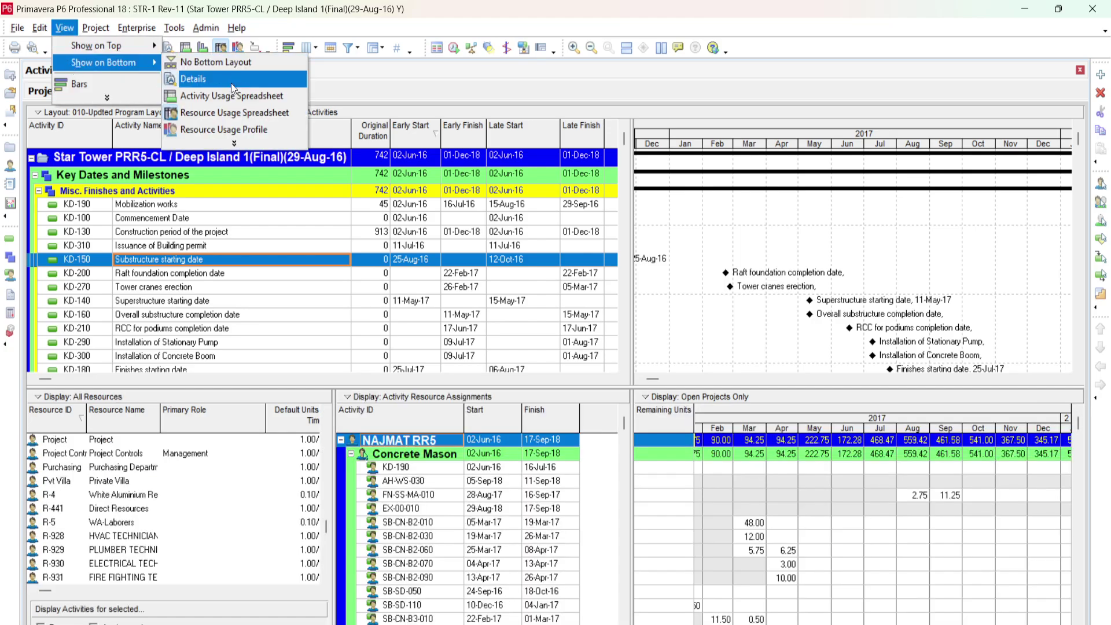
click(233, 129)
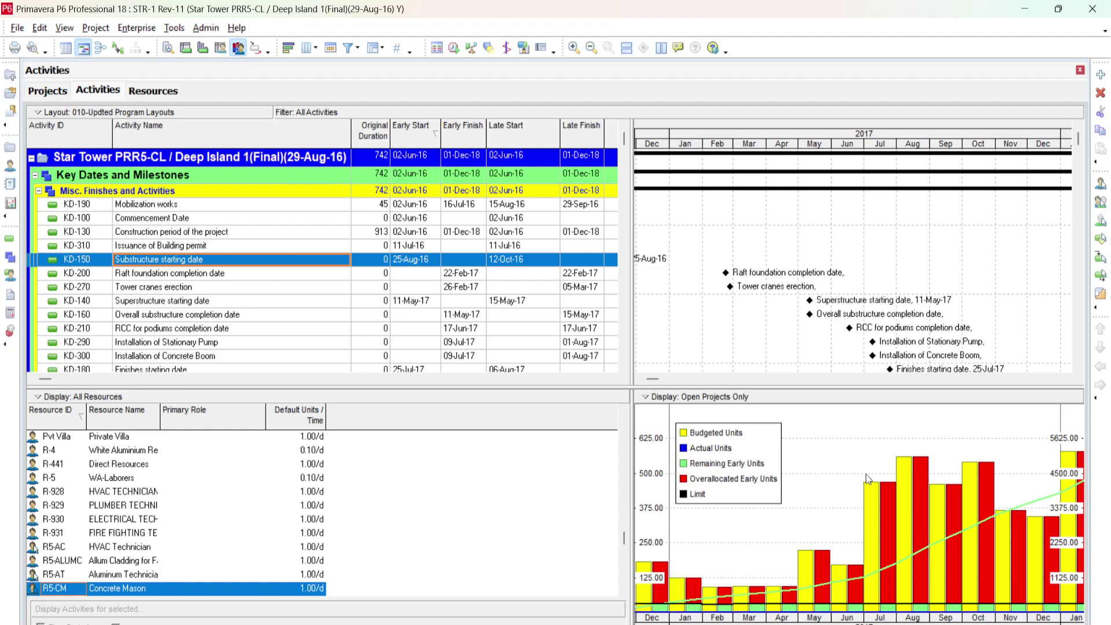
Step: Change the Budgeted units colour in the Resource Usage Profile Options to dark blue
right_click(868, 426)
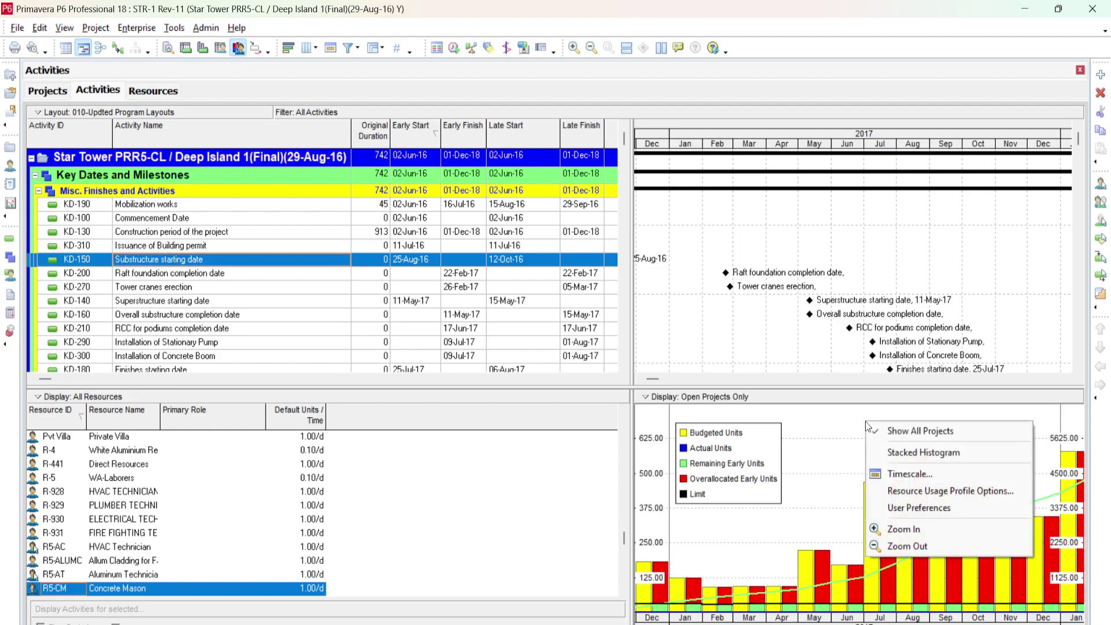
click(898, 491)
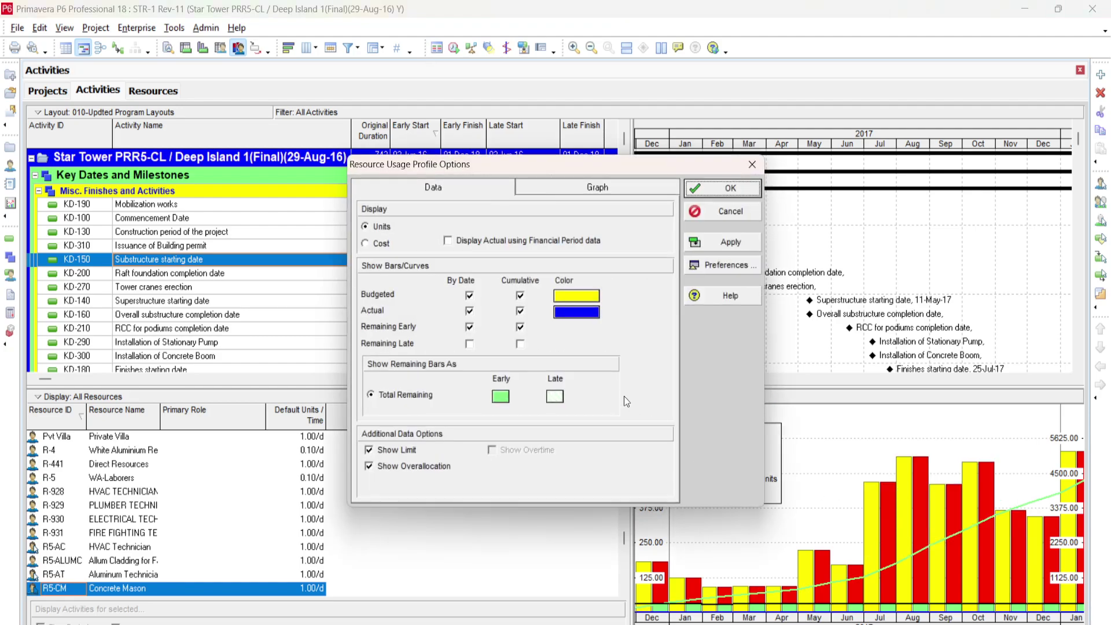
click(580, 299)
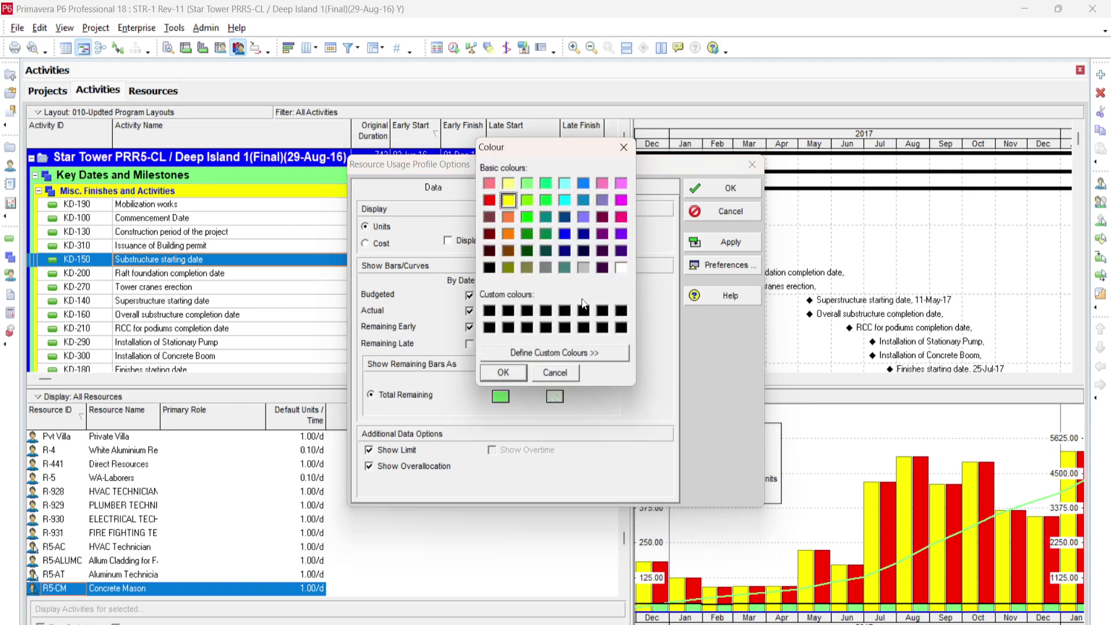
click(621, 217)
click(564, 217)
click(503, 373)
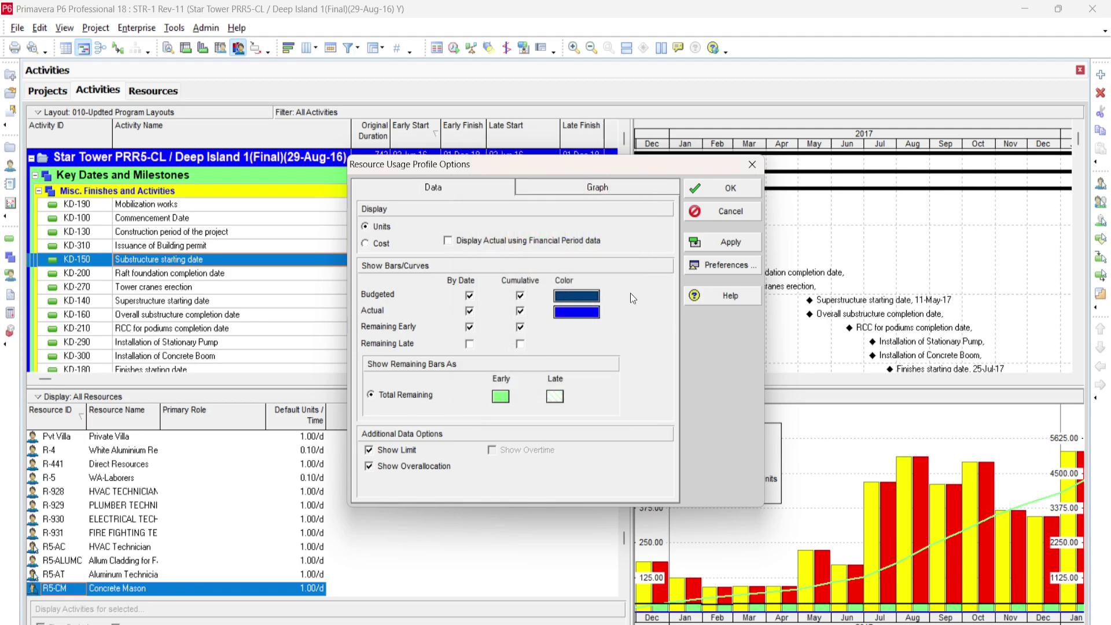
click(742, 196)
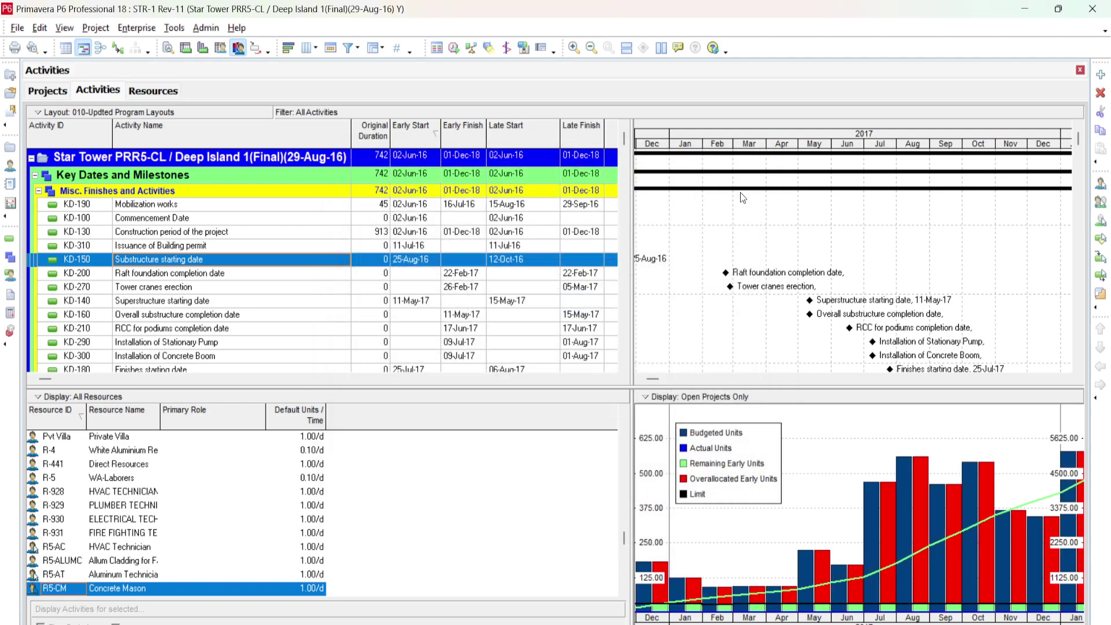
Step: Set the Budgeted units colour back to light yellow and close the profile options
right_click(873, 424)
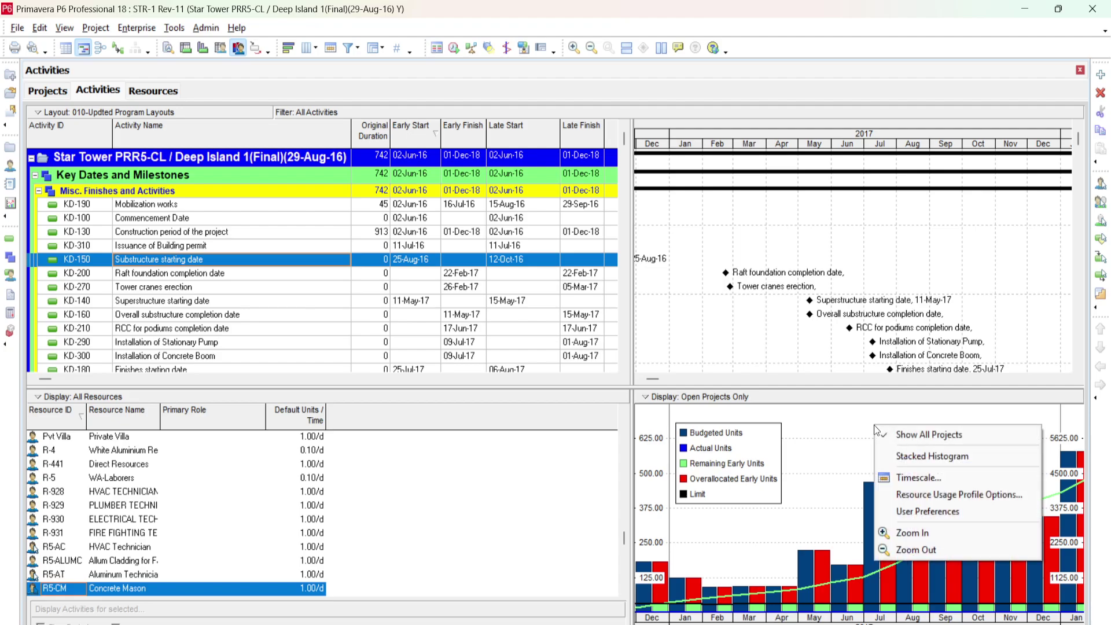
click(911, 499)
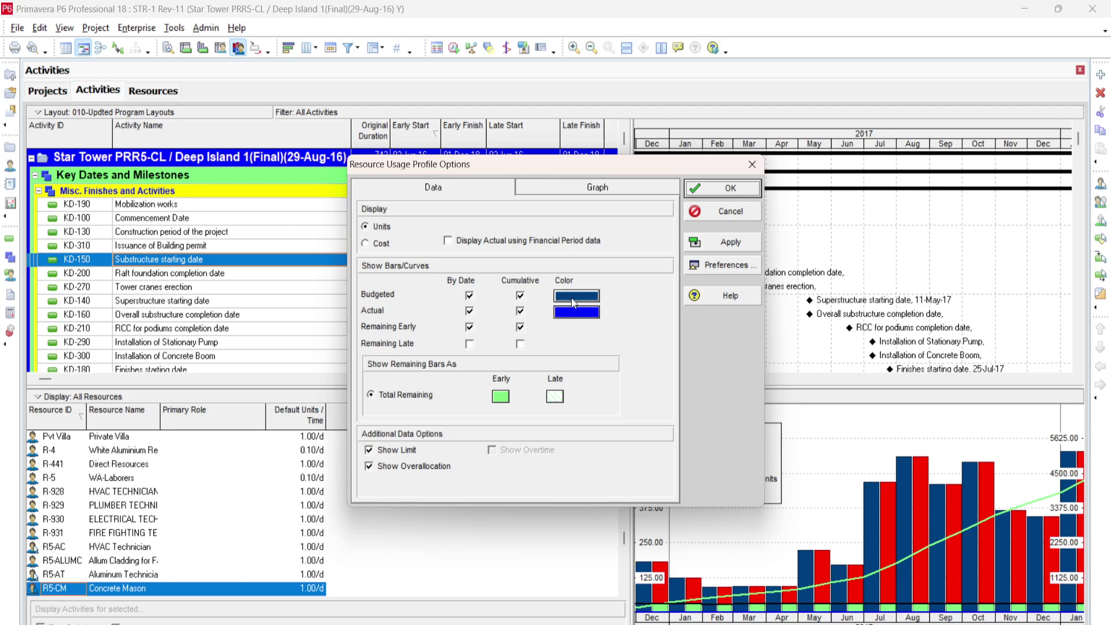
click(571, 296)
click(510, 186)
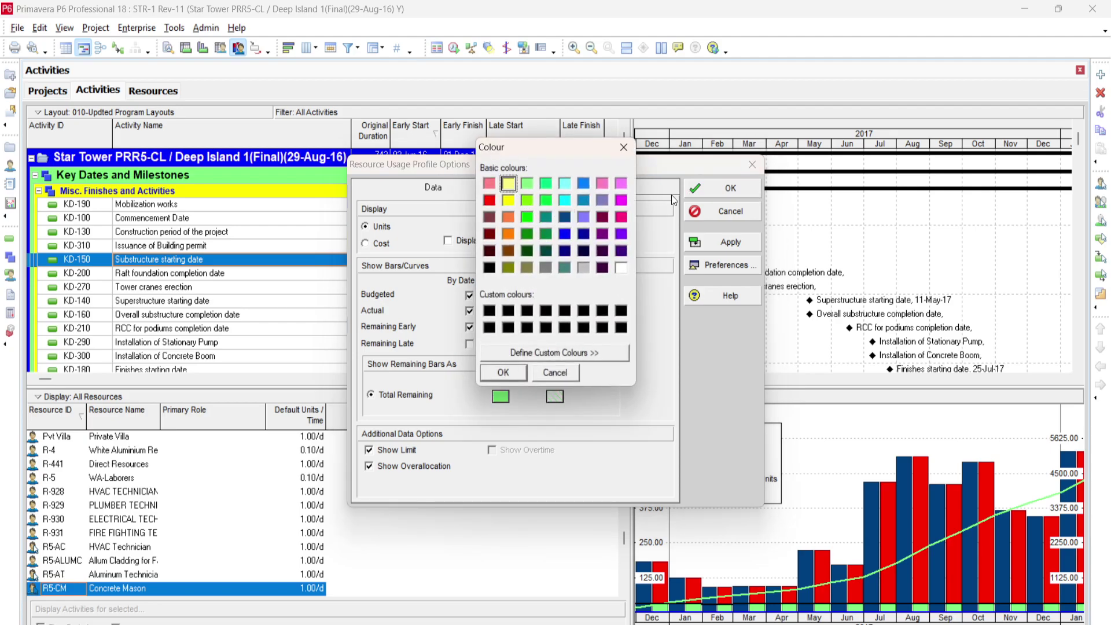
click(514, 375)
click(723, 239)
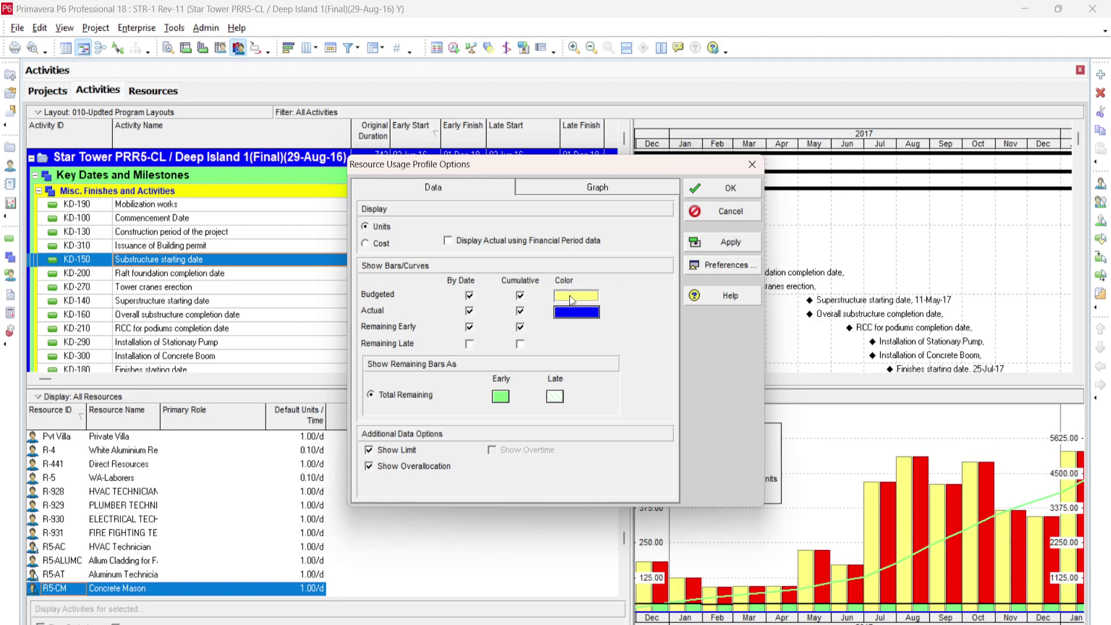
click(569, 295)
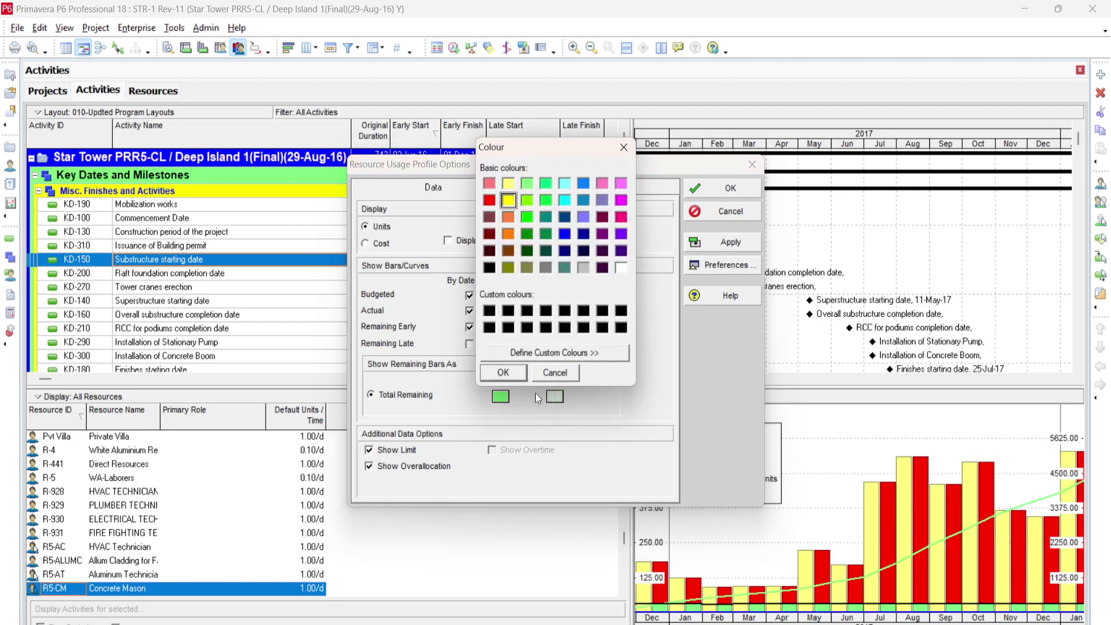
click(503, 373)
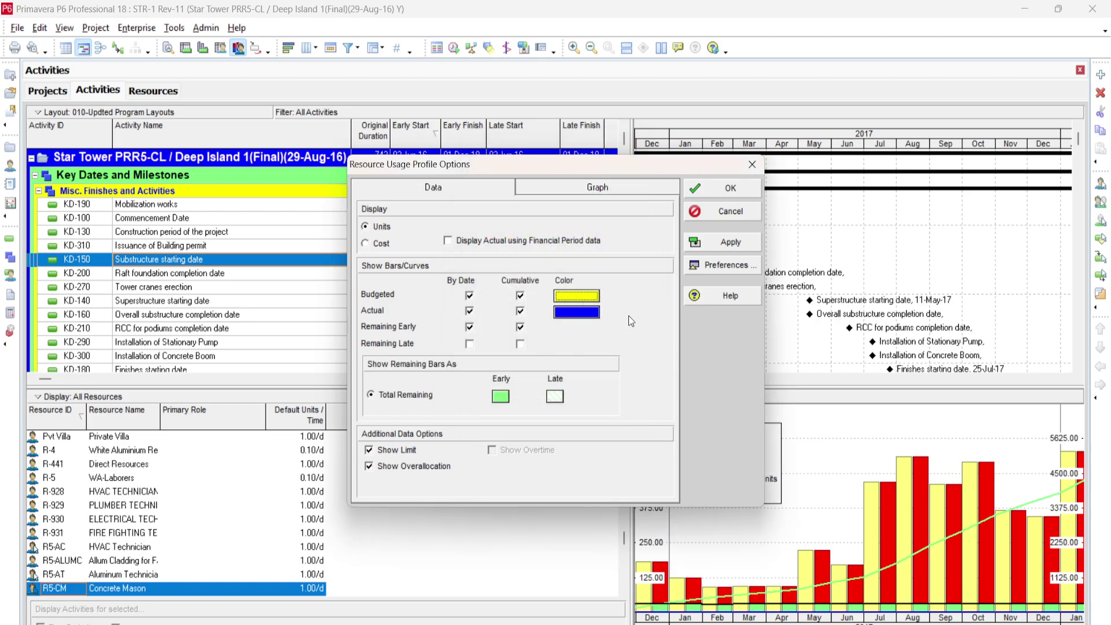
click(714, 195)
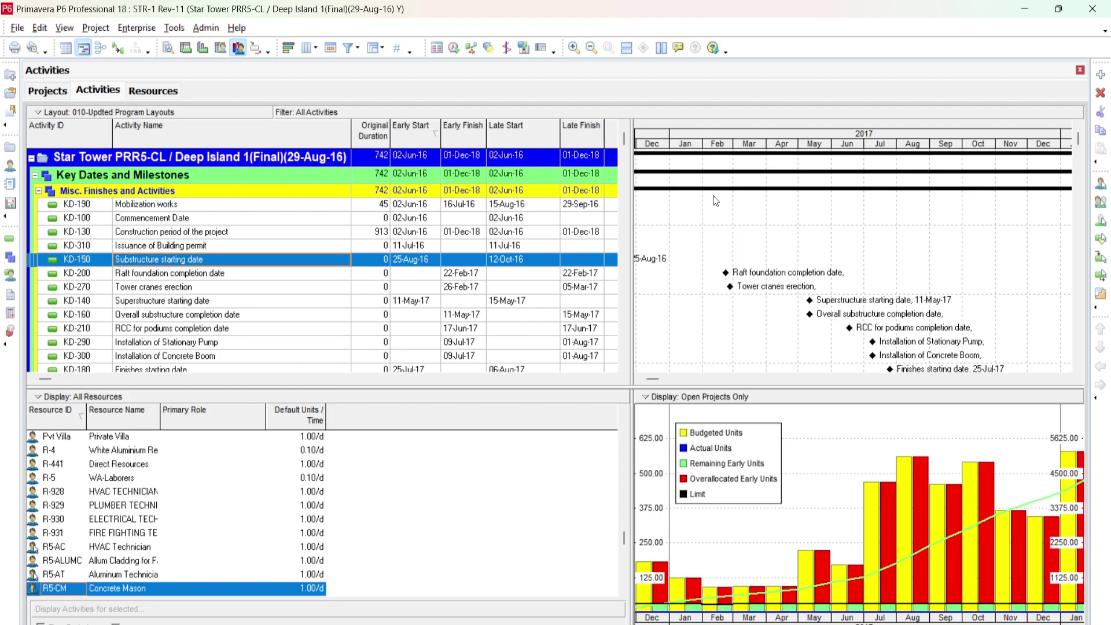
Step: Display the usage profile for resource R-929
click(92, 507)
scroll(97, 513, up, 2)
scroll(96, 514, up, 5)
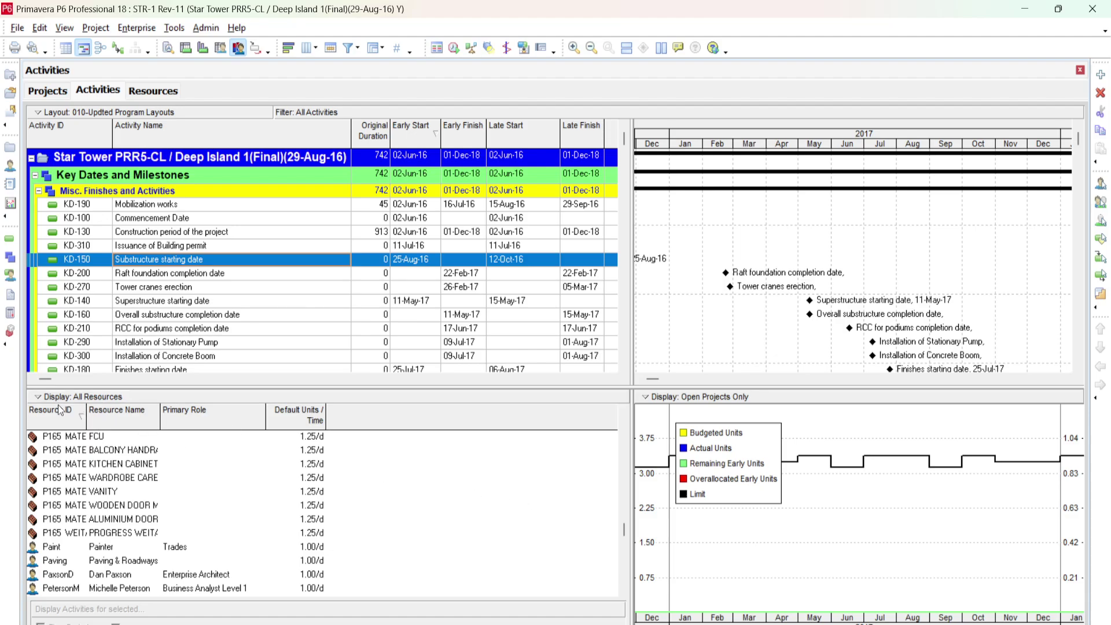
Step: Filter the resource list to Current Project's Resources and select R5-CR RR5-Carpenter
click(37, 398)
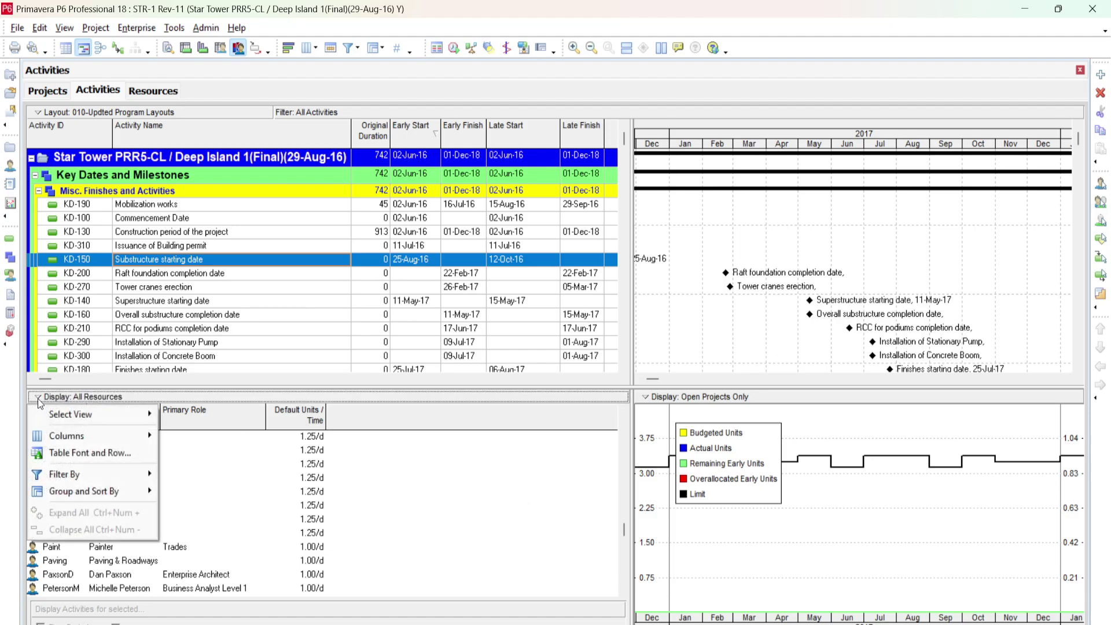
mouse_move(86, 475)
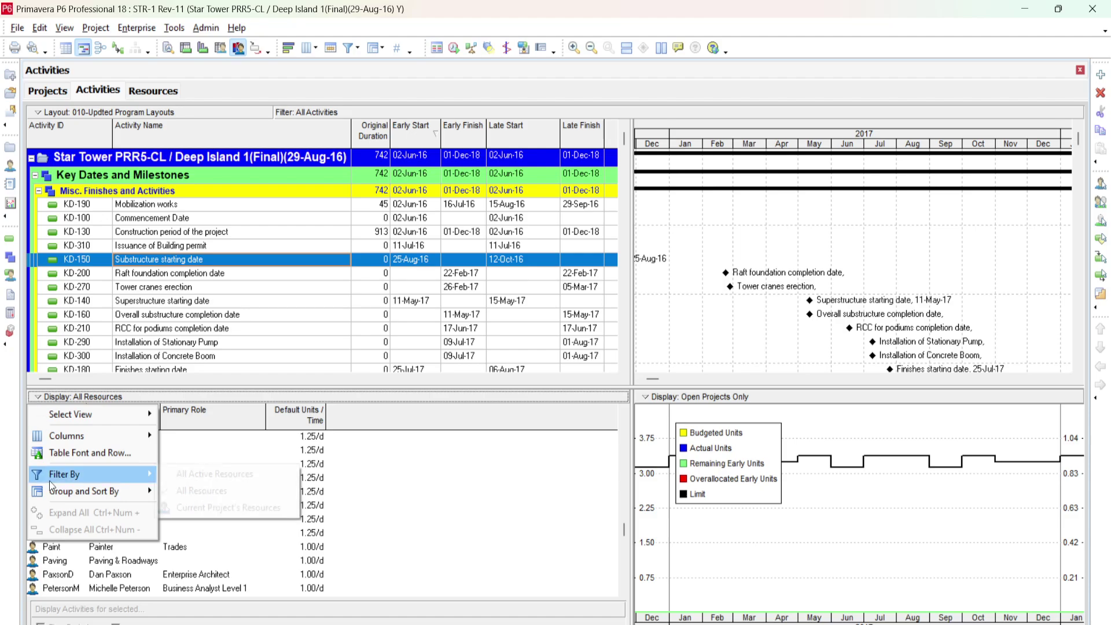
click(205, 509)
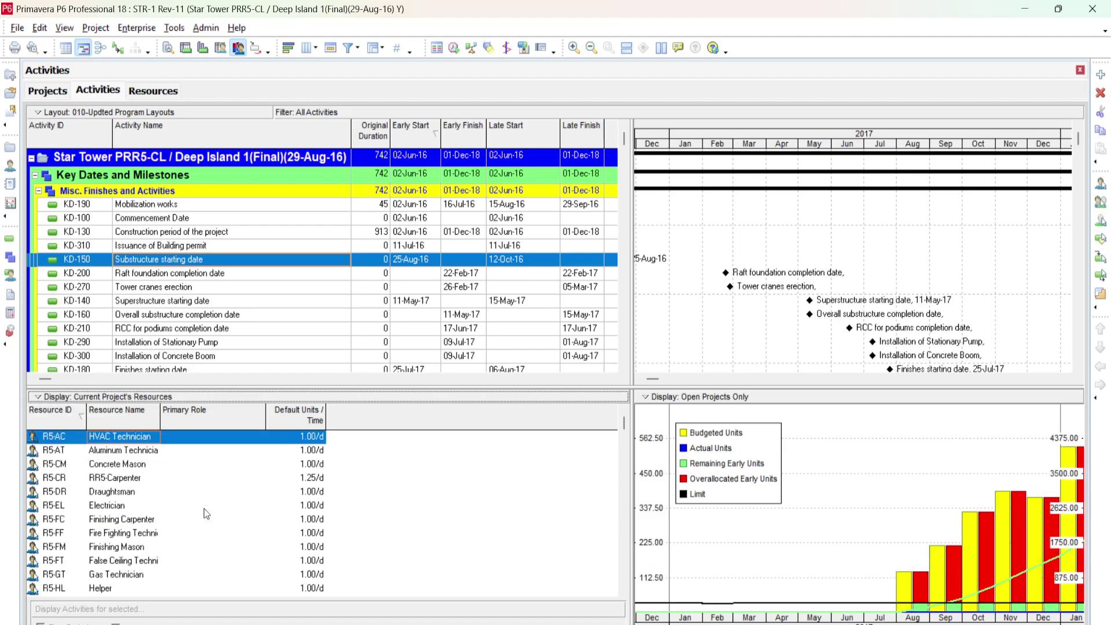
click(124, 478)
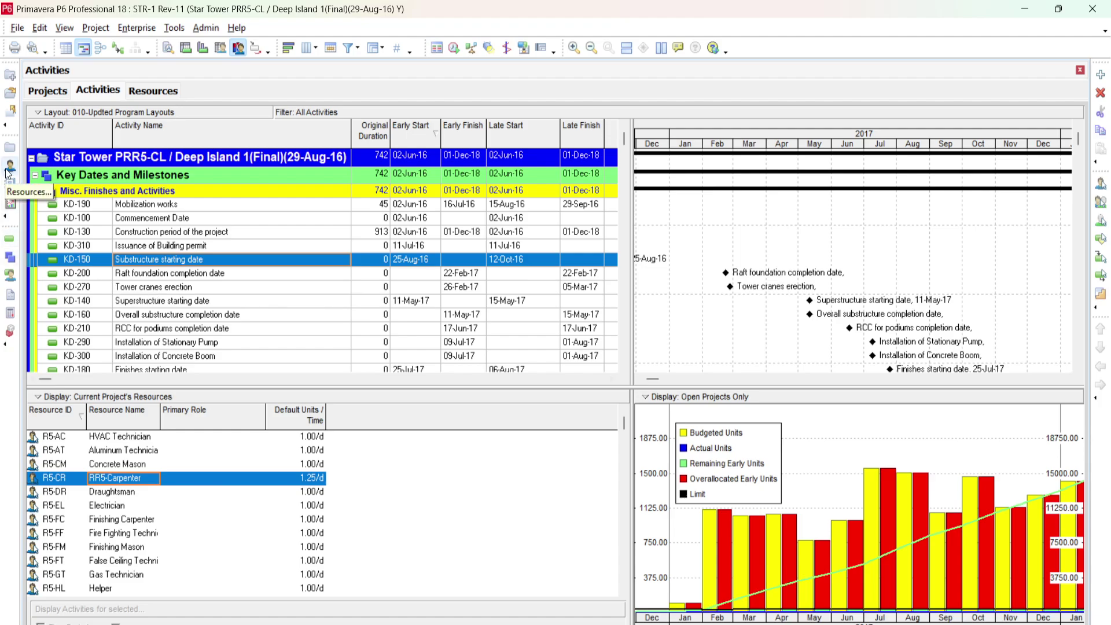
click(145, 91)
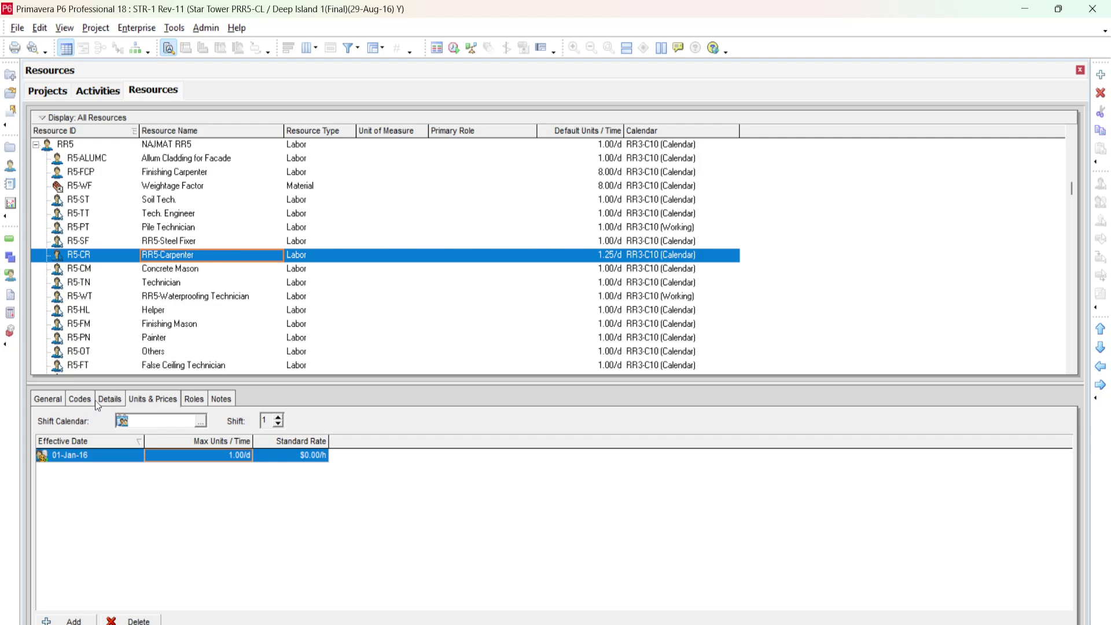
Step: Review RR5-Carpenter's General, Codes, Details and Units & Prices tabs (1.25/d default, 1.00/d max)
click(49, 400)
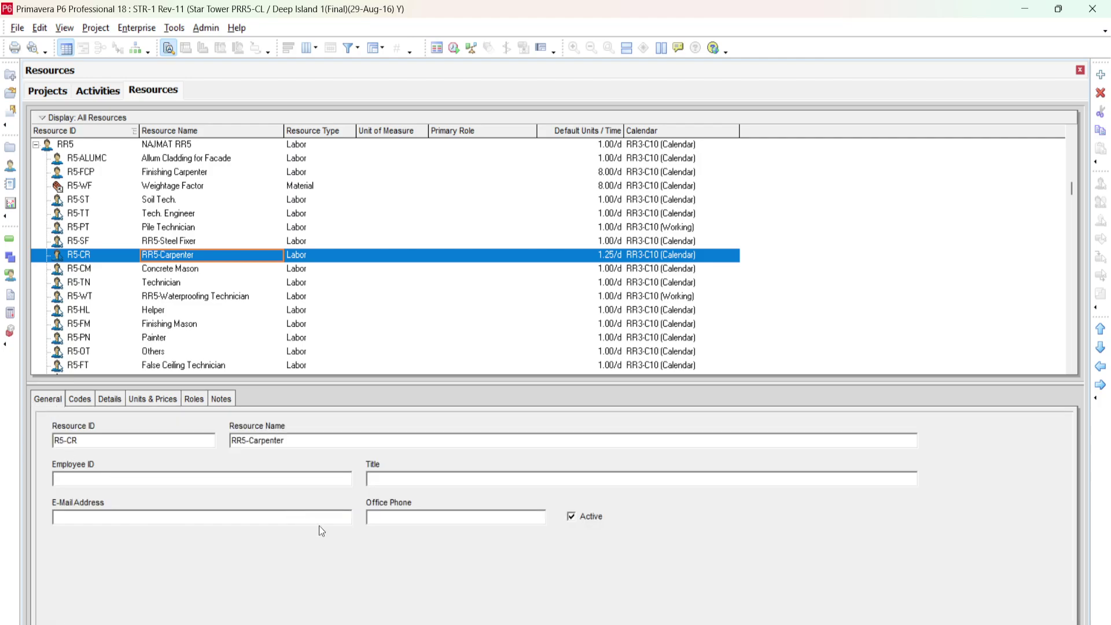
click(86, 399)
click(111, 402)
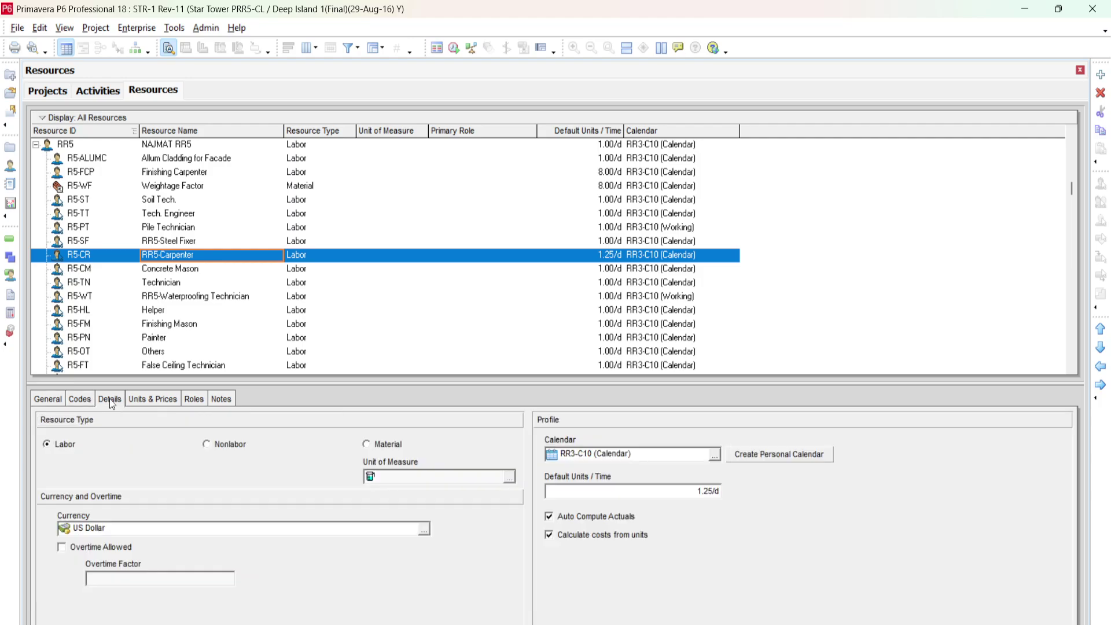
click(142, 403)
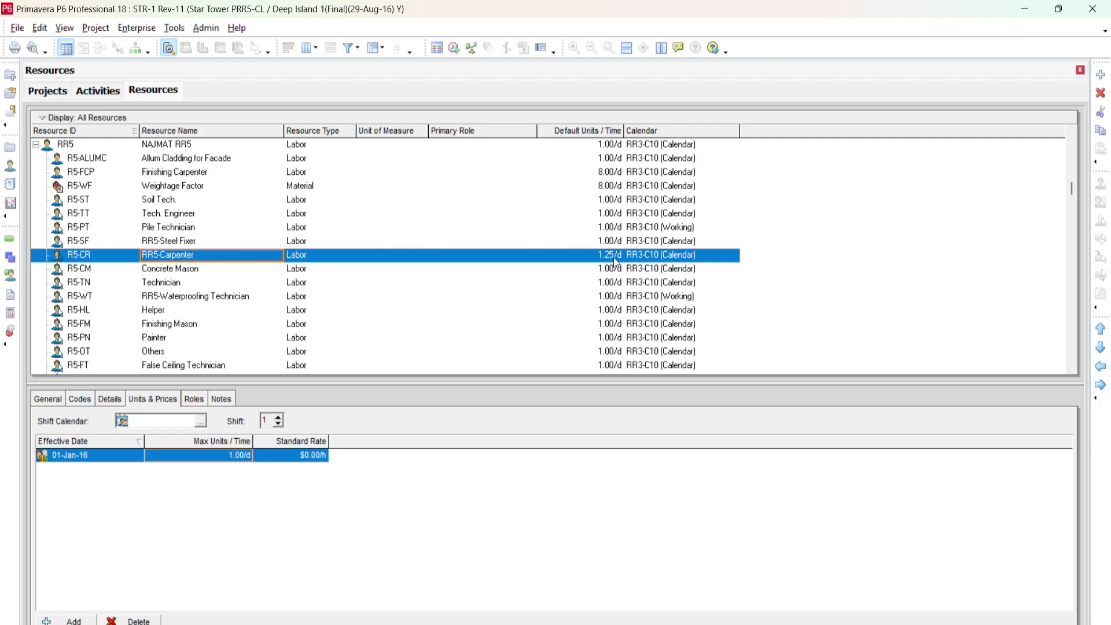
click(139, 28)
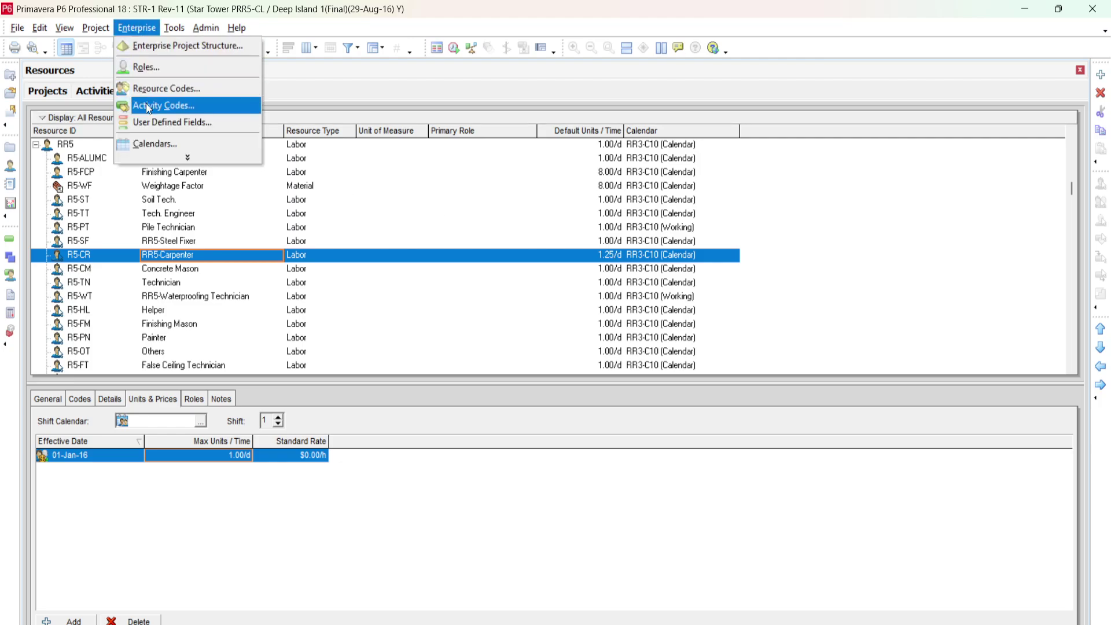
Step: Replace the bottom pane with activity Details showing the General tab
click(9, 239)
click(258, 306)
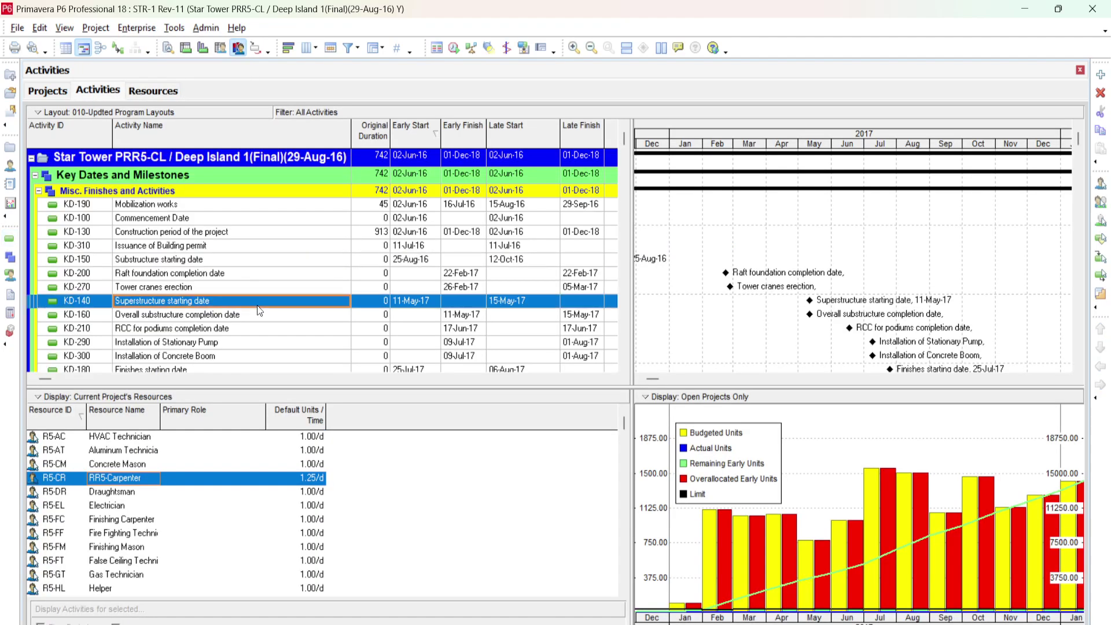
click(64, 28)
mouse_move(74, 62)
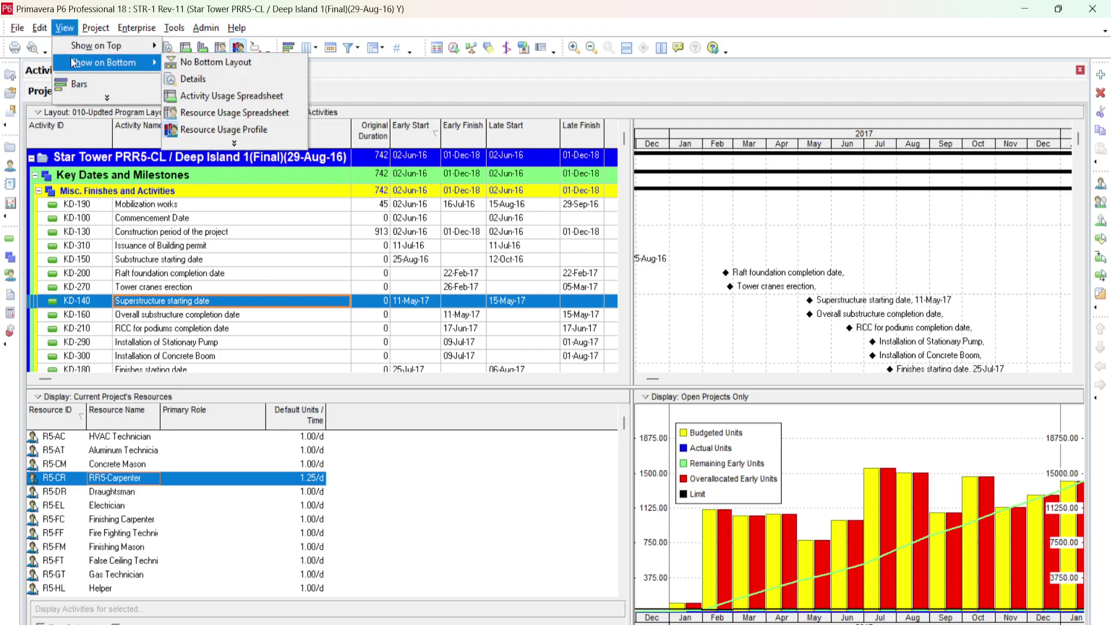
click(203, 78)
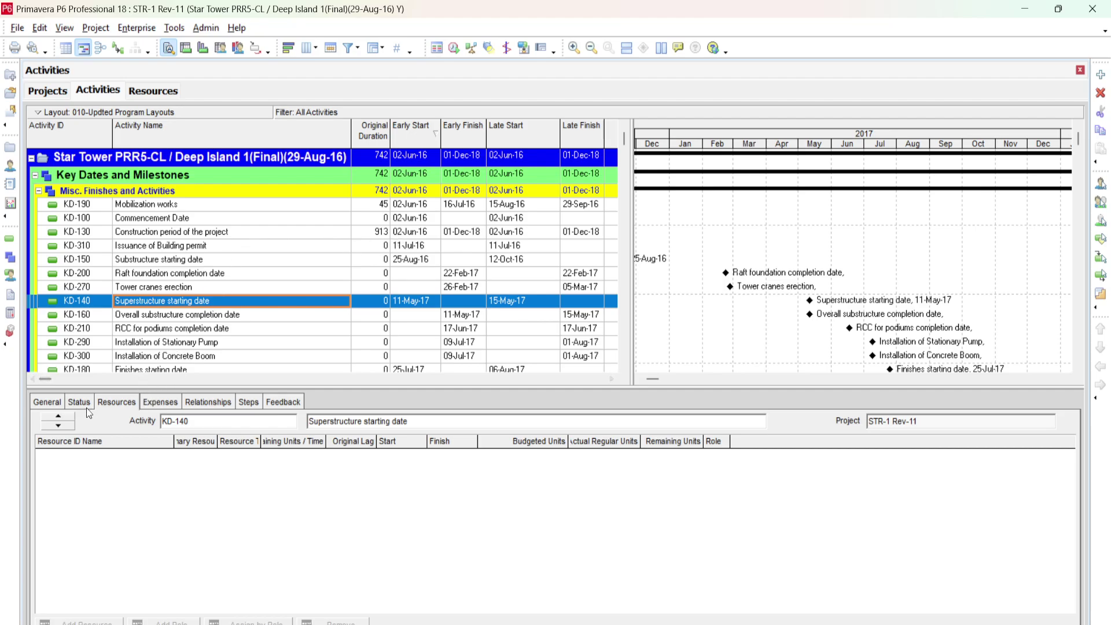
click(58, 404)
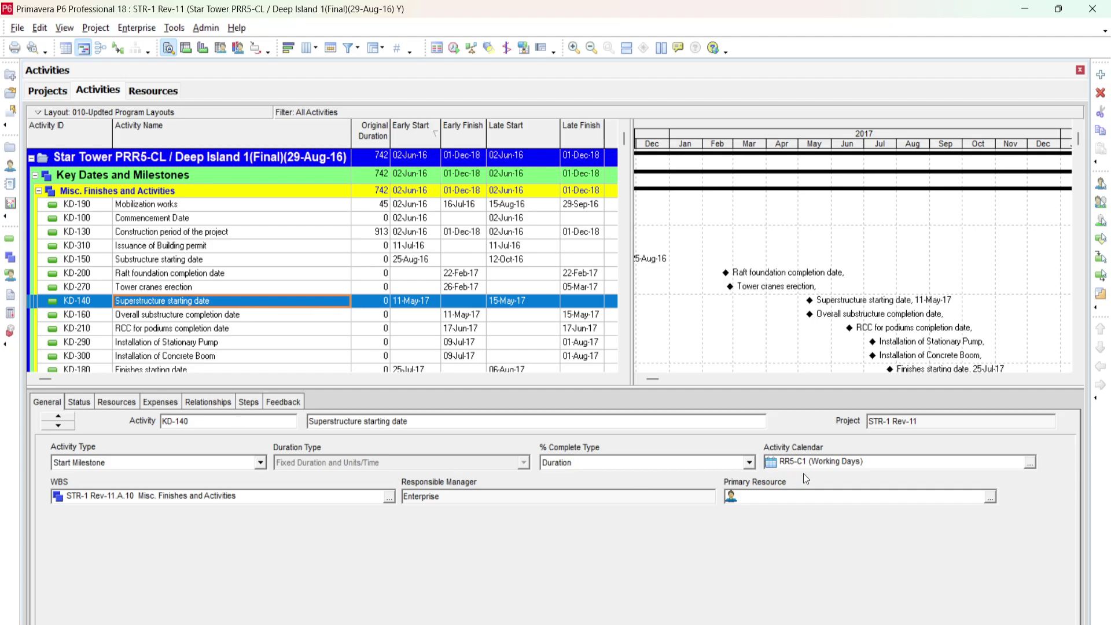
Step: Browse the Substructure, Podium 2 Floor and 7th floor slab activities, then scroll back up
click(269, 260)
scroll(268, 262, down, 8)
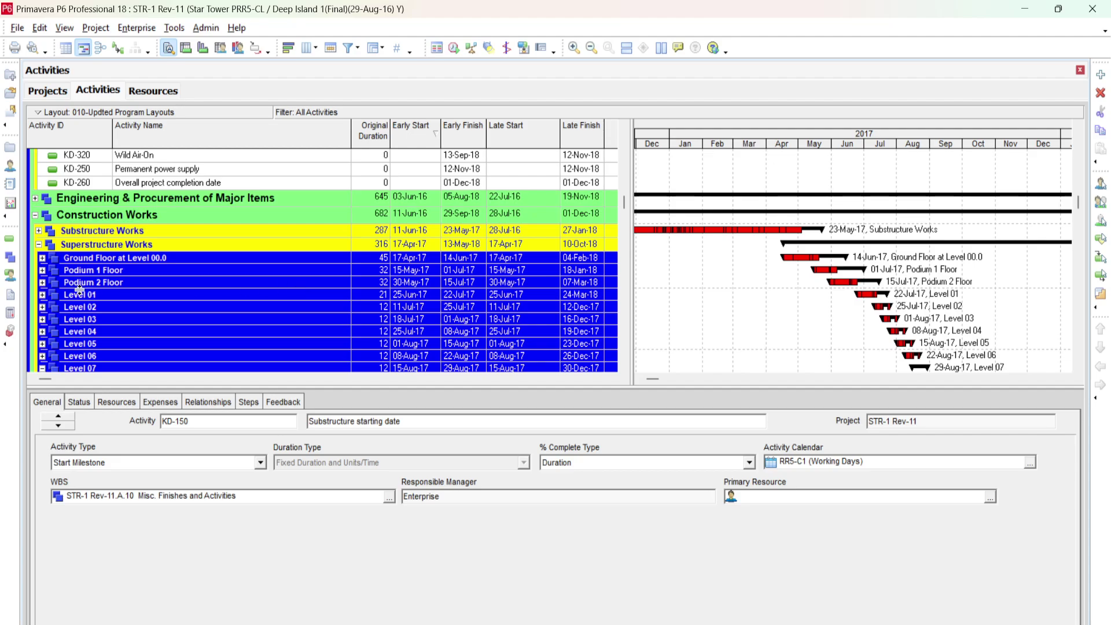
click(42, 282)
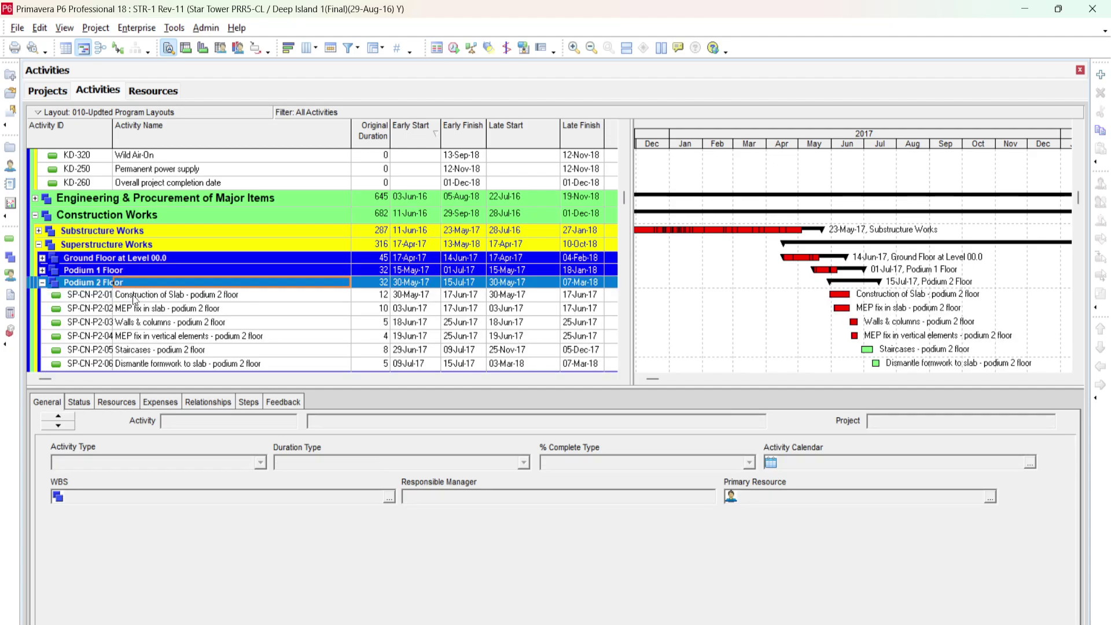
click(133, 296)
scroll(134, 298, down, 4)
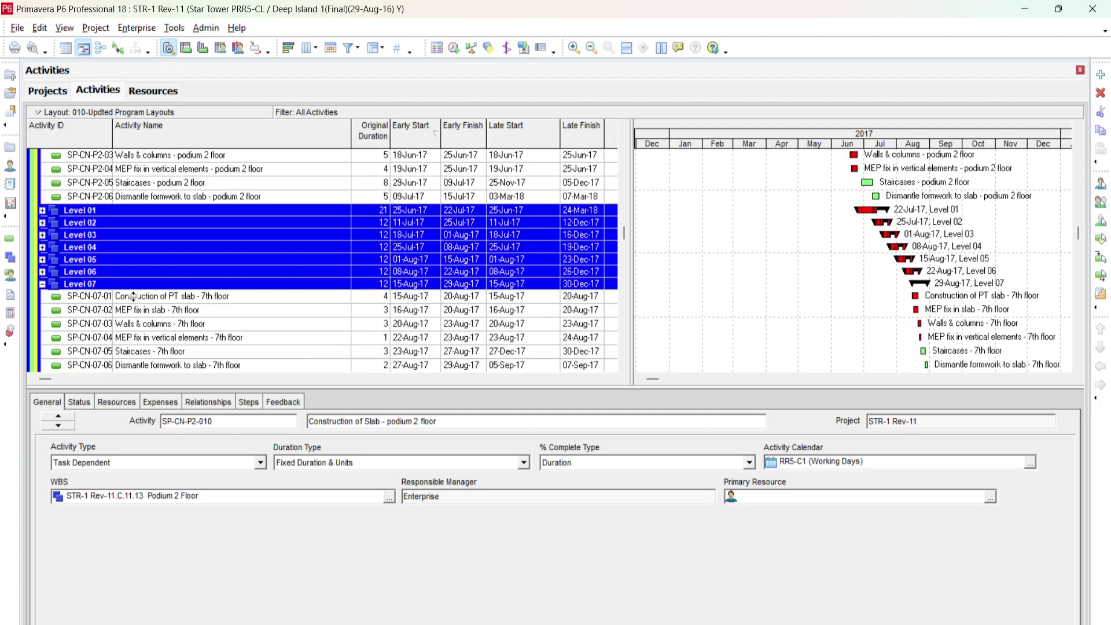
click(133, 296)
scroll(134, 299, up, 5)
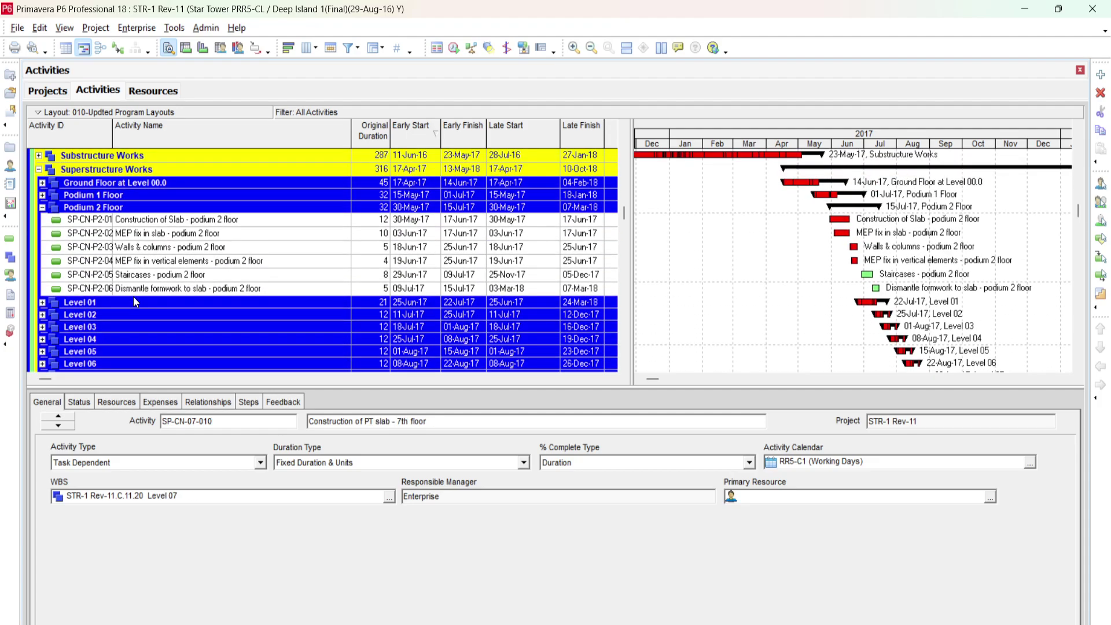
scroll(135, 299, up, 6)
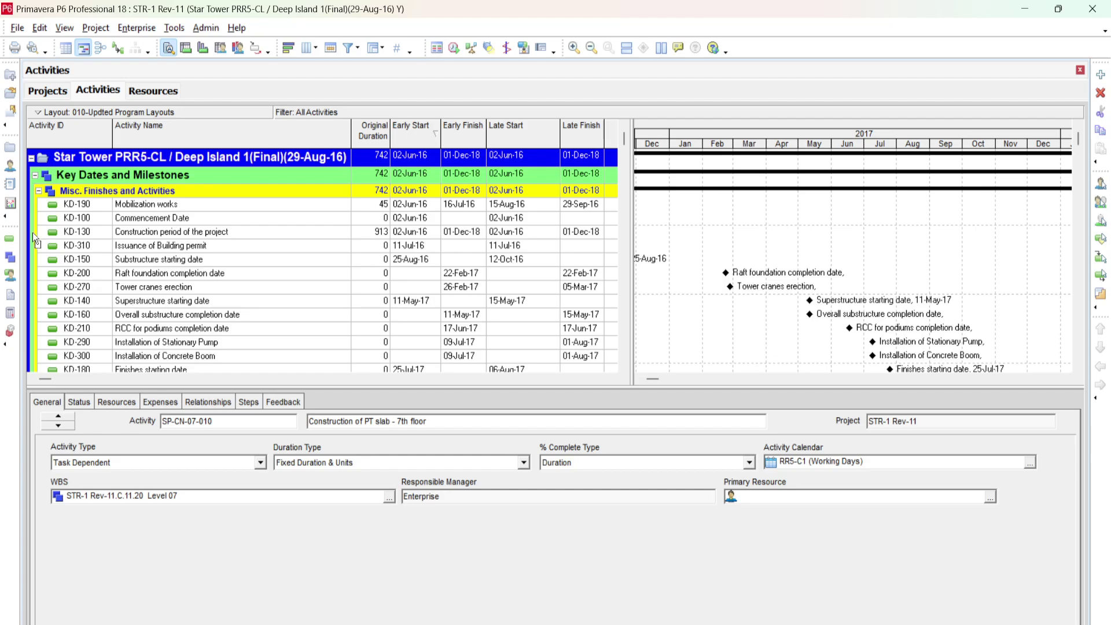
Step: Inspect the RR3-C10 global calendar (8.0 hours/day) from the Resources view, then close it
click(11, 171)
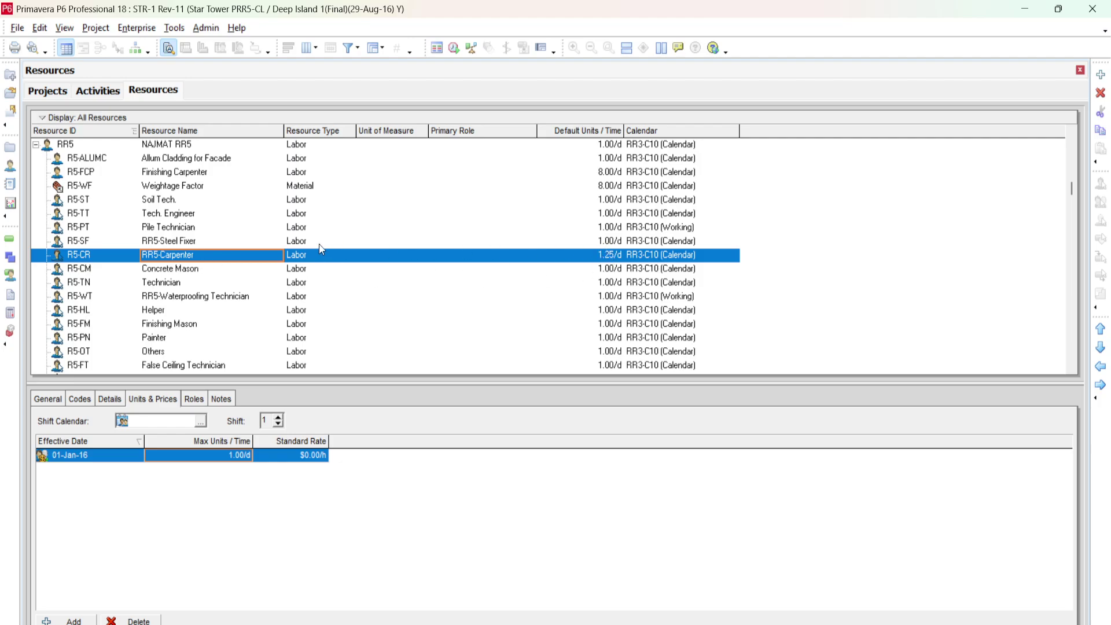
click(620, 260)
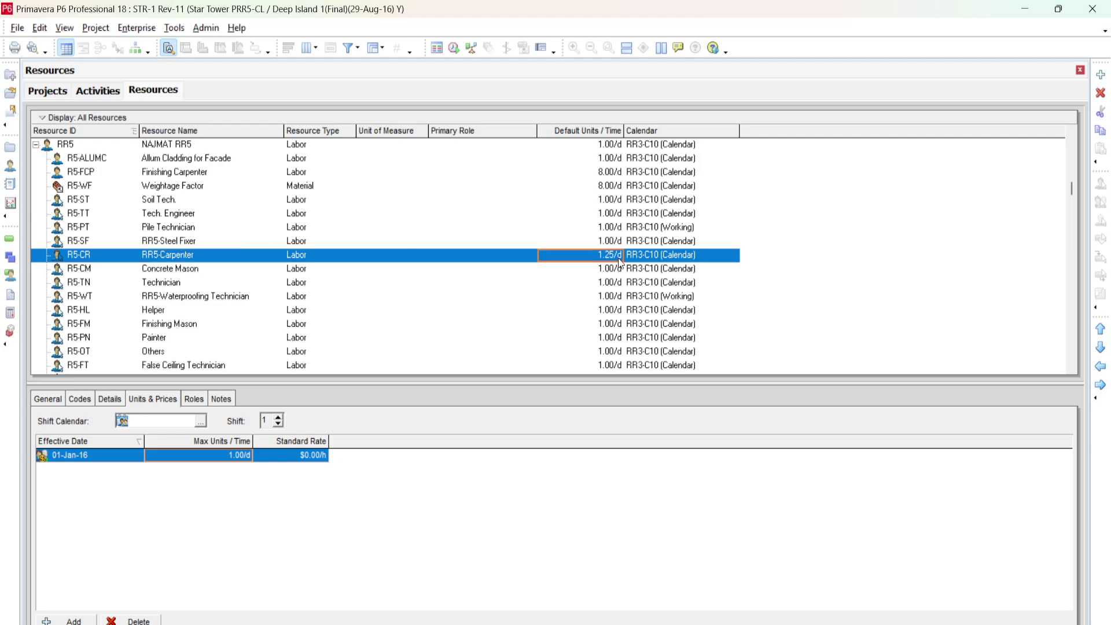
click(129, 29)
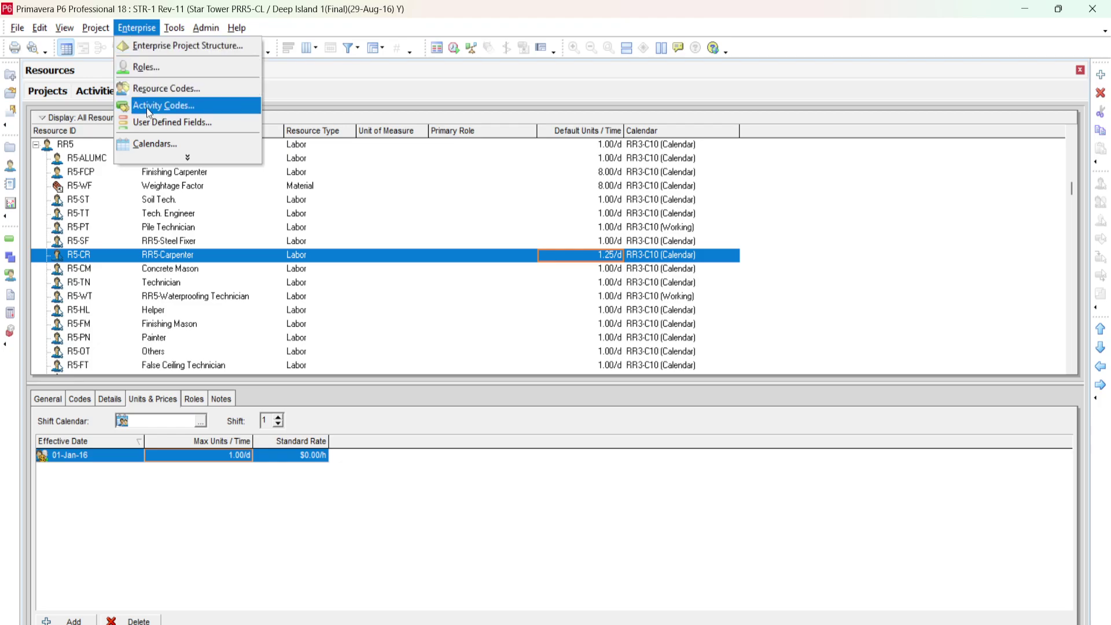
click(147, 144)
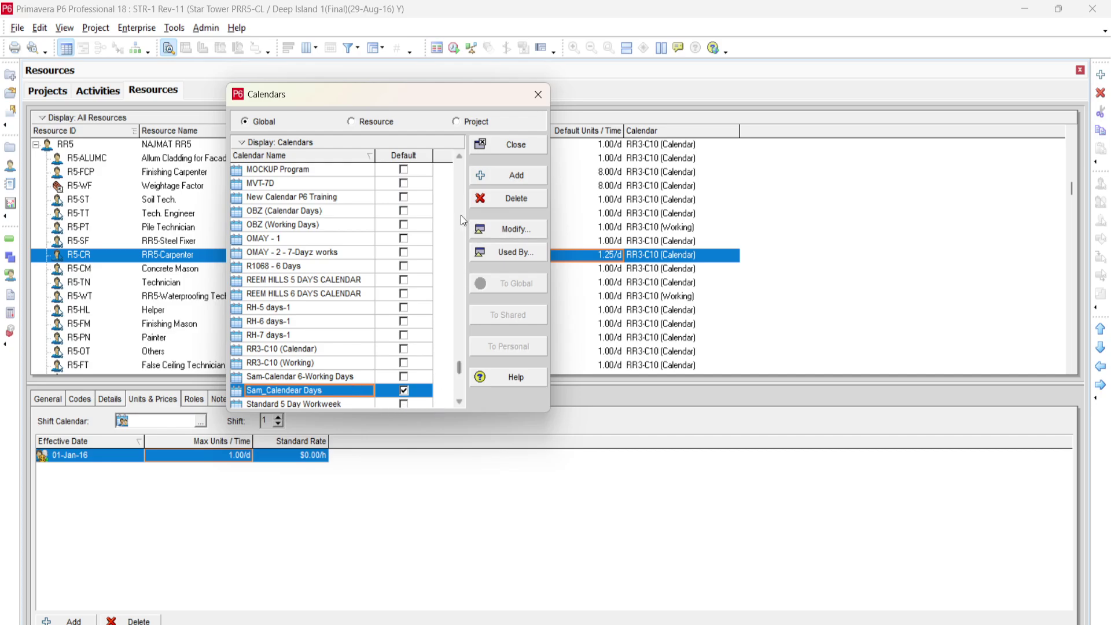
scroll(460, 363, down, 3)
scroll(458, 364, up, 3)
click(285, 349)
click(521, 231)
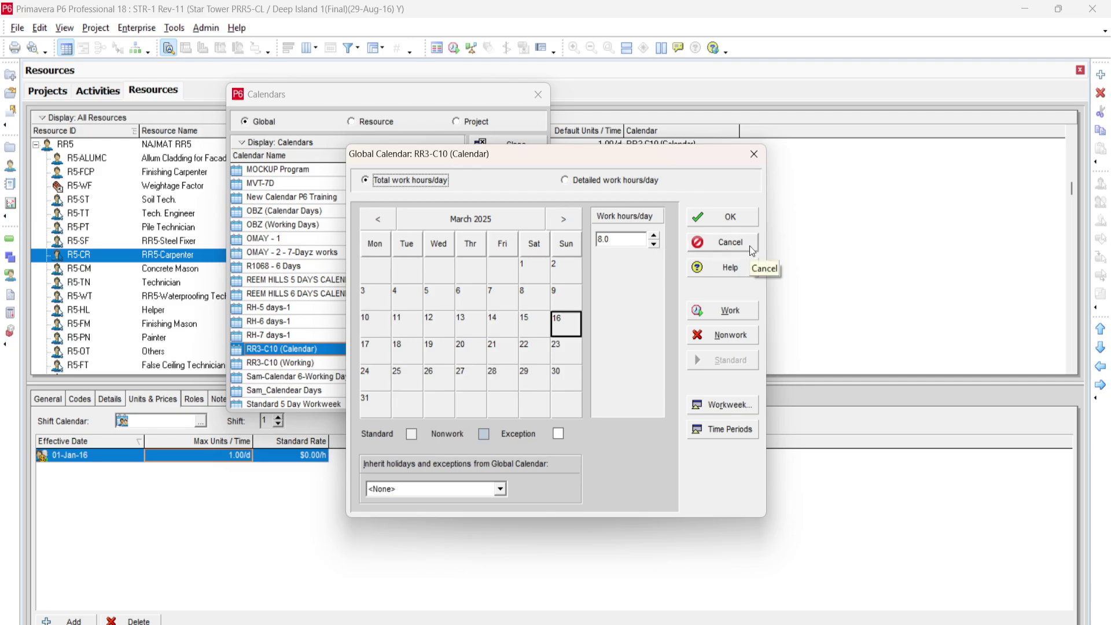
click(750, 221)
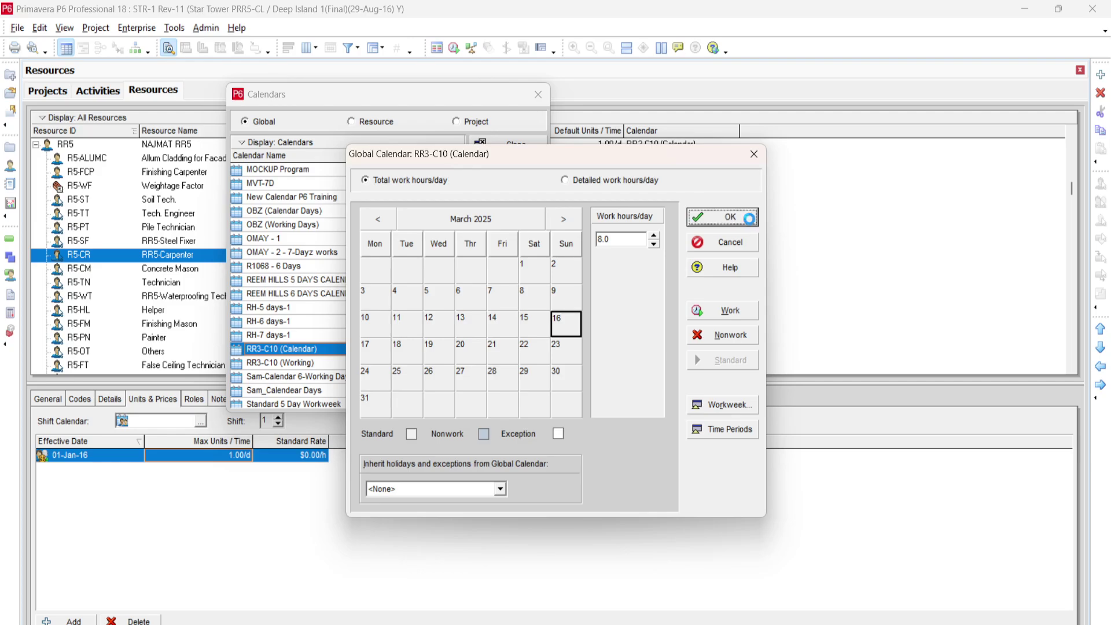
click(530, 151)
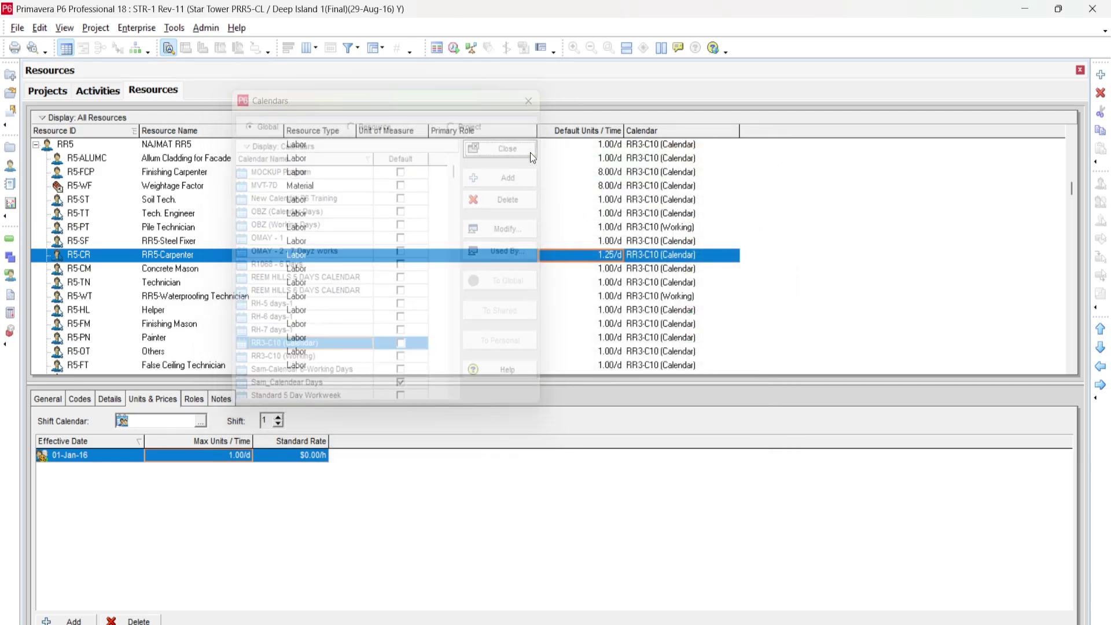
Step: Set RR5-Carpenter's default units to 8.00/d and max units to 80.00/d
click(619, 257)
text(8)
key(Return)
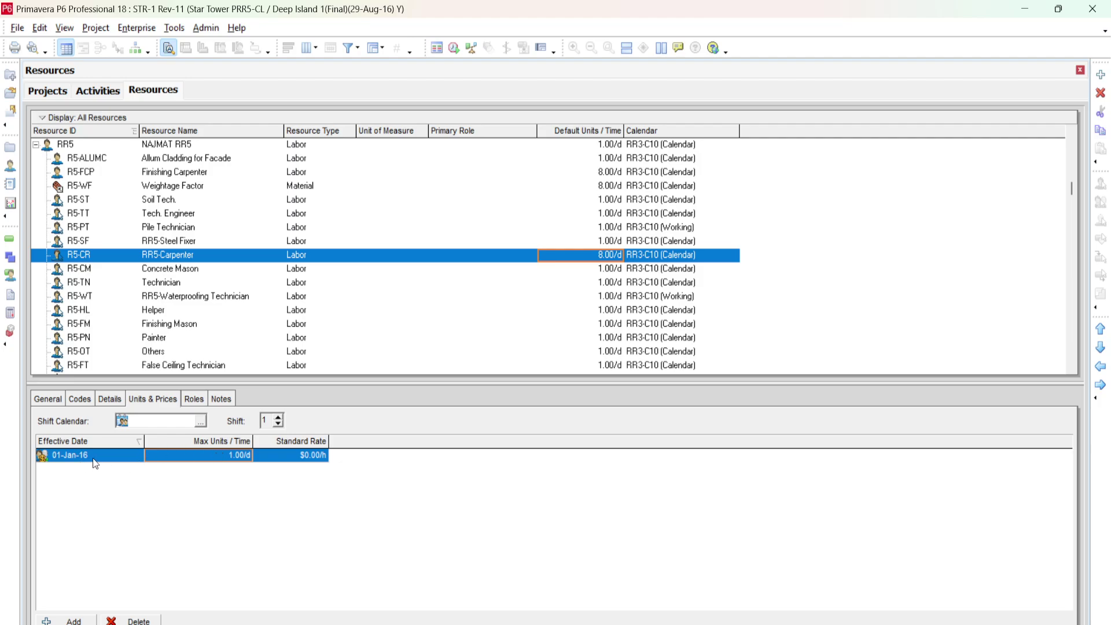
click(229, 457)
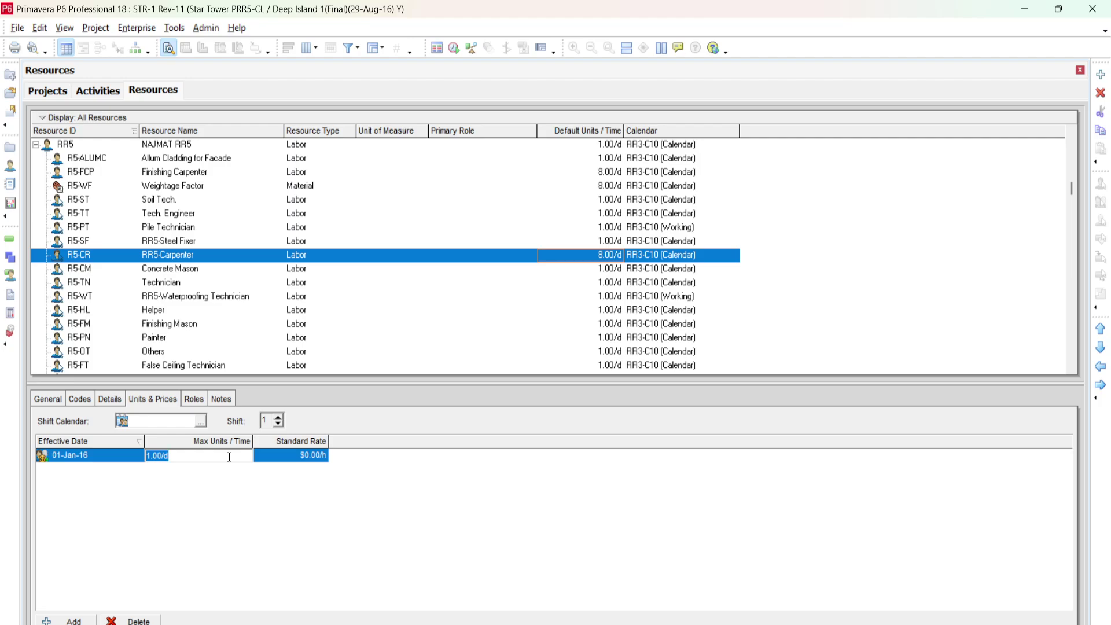
text(80)
key(Return)
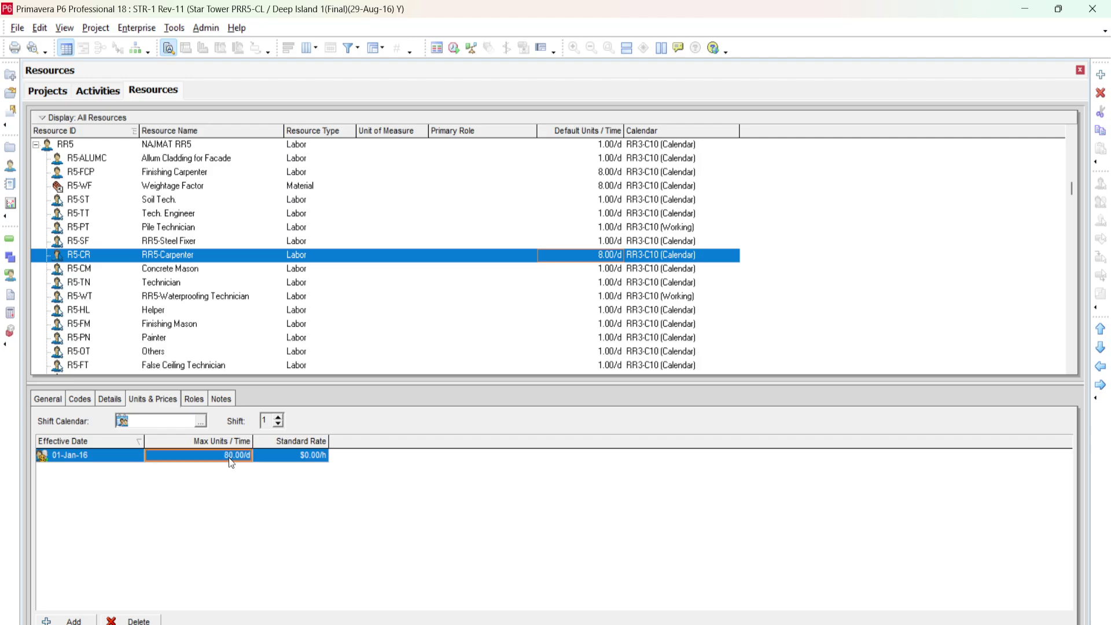
click(12, 243)
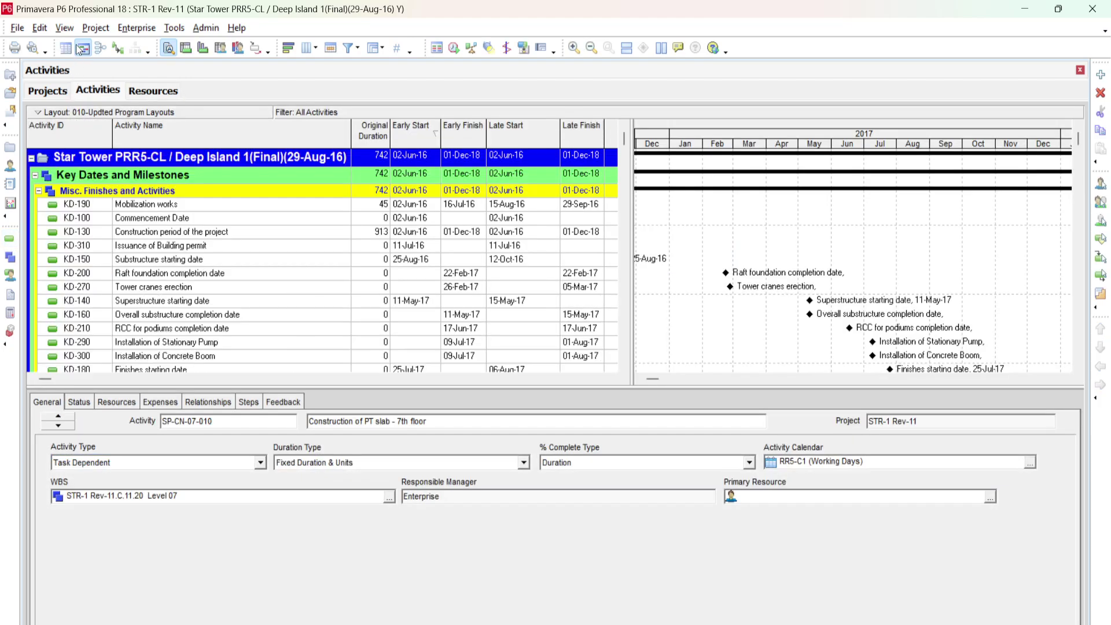
Step: Show the Resource Usage Profile to check RR5-Carpenter's budgeted units against the limit line
click(64, 27)
mouse_move(146, 62)
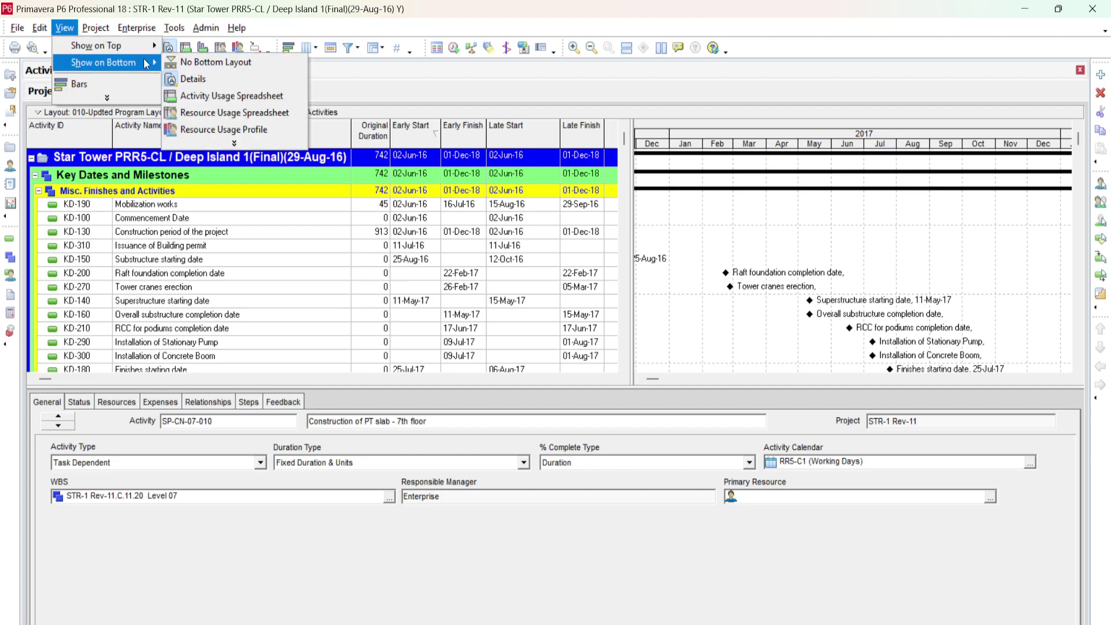
click(251, 129)
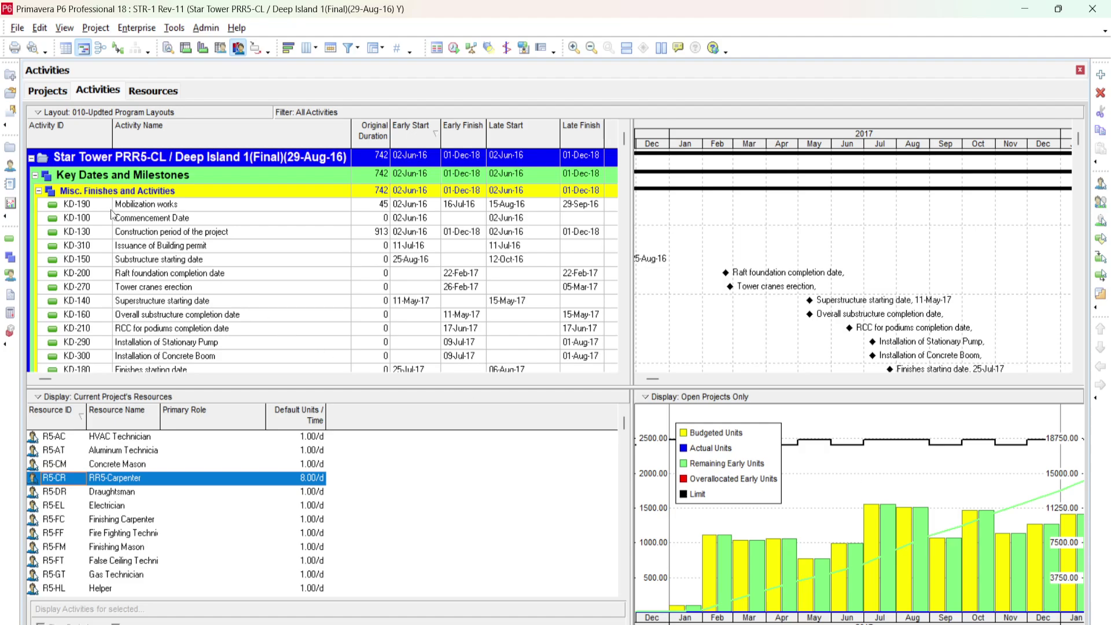
click(13, 168)
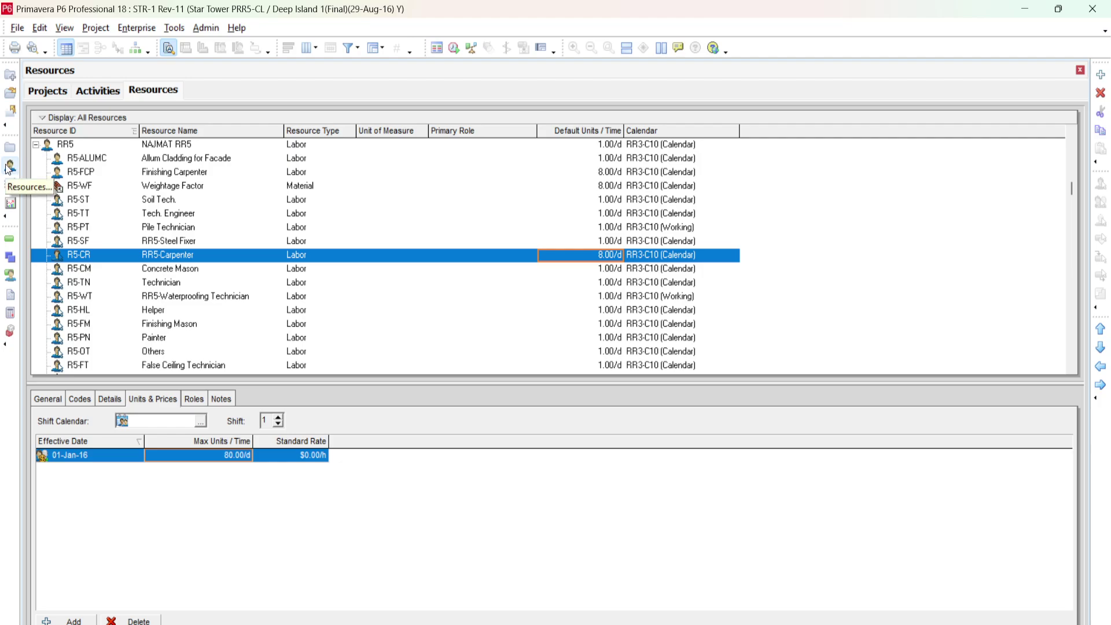
Step: Lower RR5-Carpenter's Max Units/Time to 40.00/d
click(247, 457)
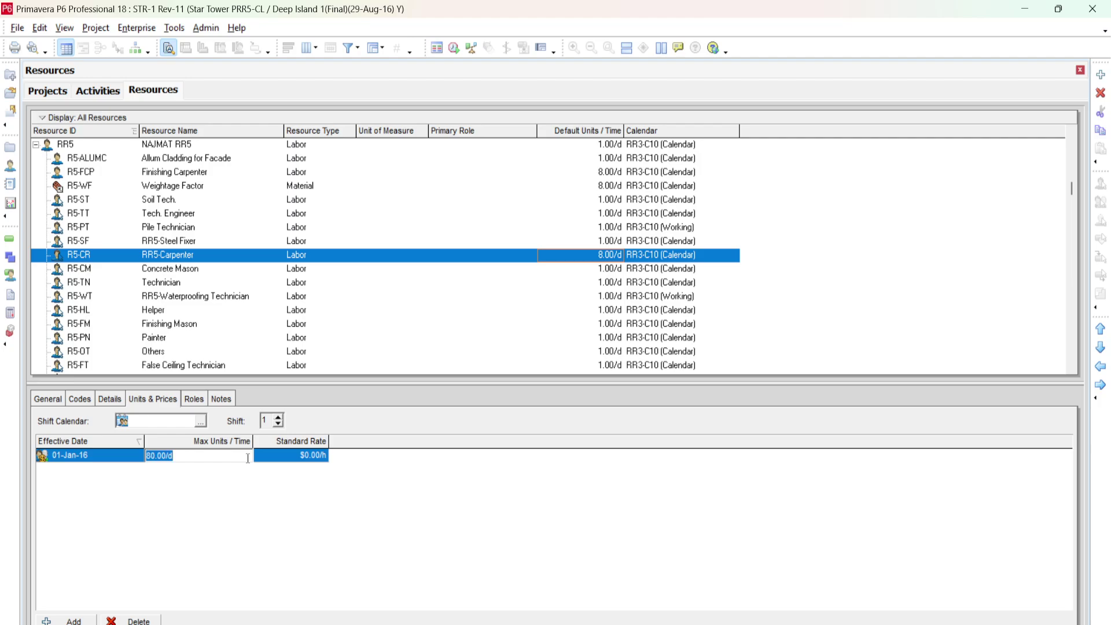
text(40)
key(Return)
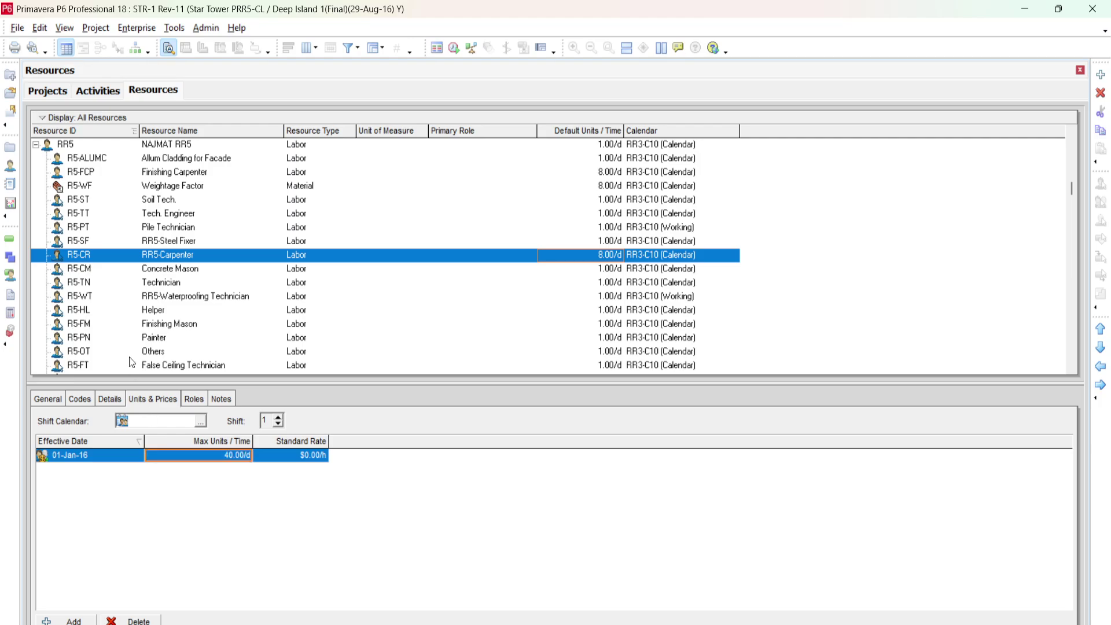
Step: View the overallocated usage profile in Activities and nudge the histogram legend up and left
click(9, 238)
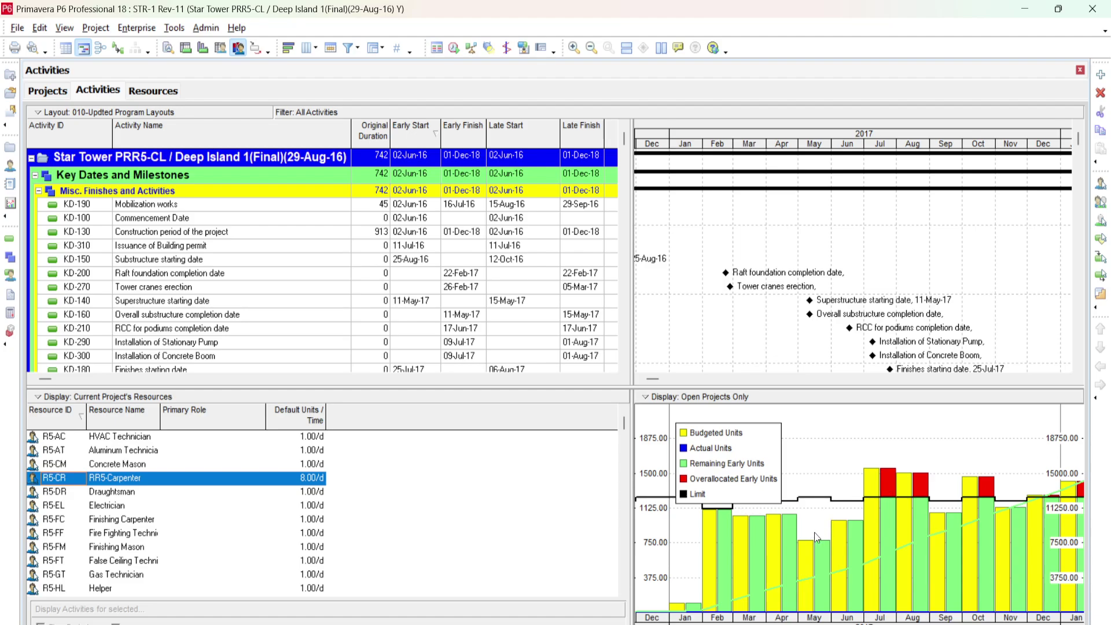
drag(775, 442, 768, 431)
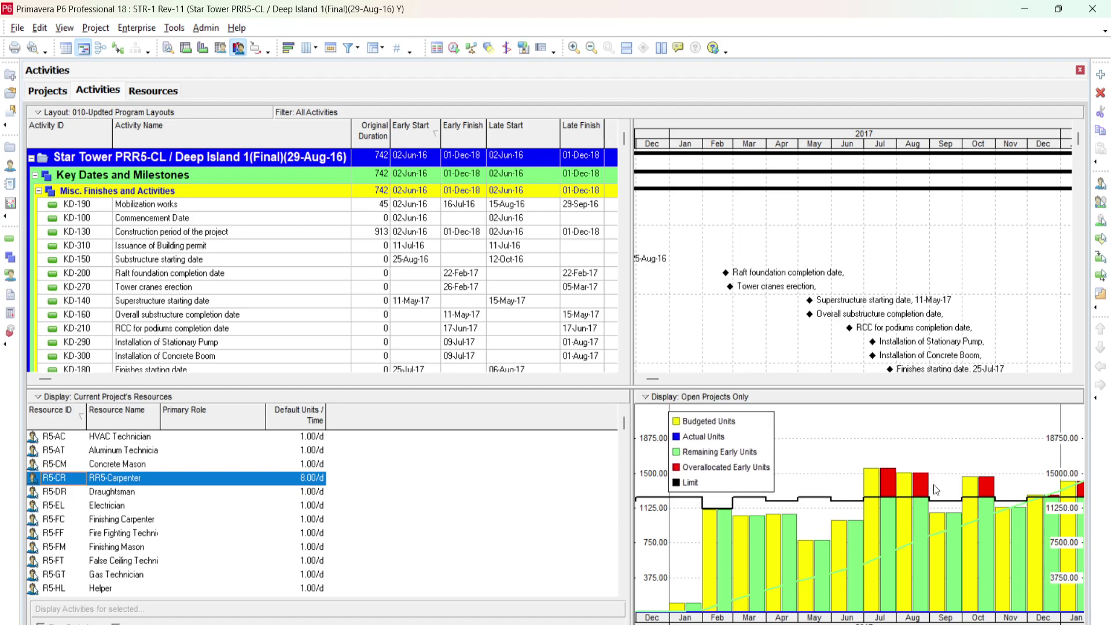